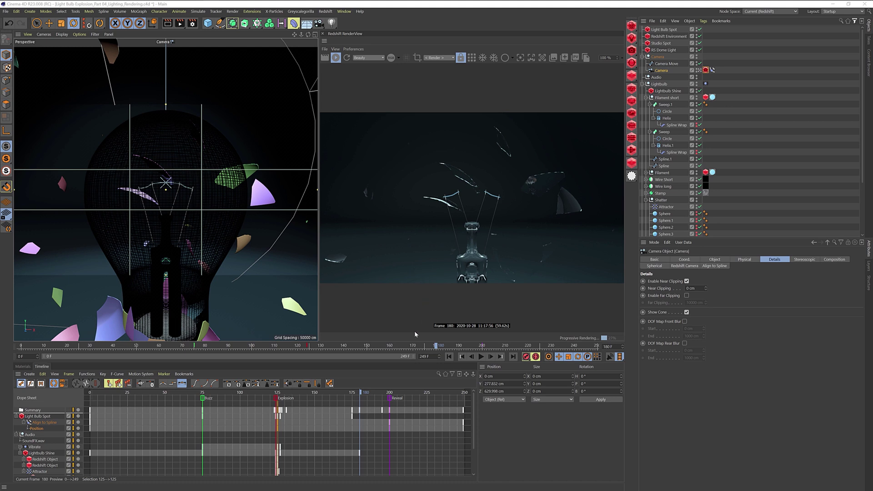
Open Render Settings, centre the window, and keep Redshift as the renderer.
left_click(192, 26)
left_click_drag(287, 18, 289, 128)
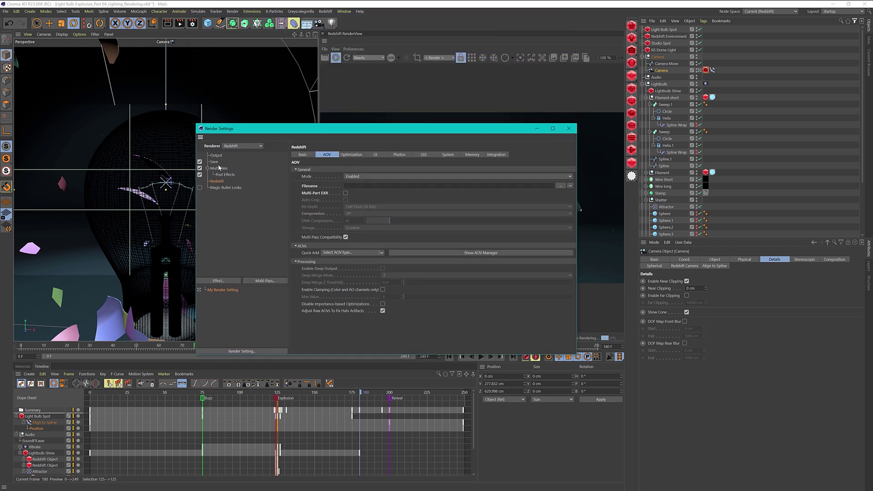
left_click(233, 146)
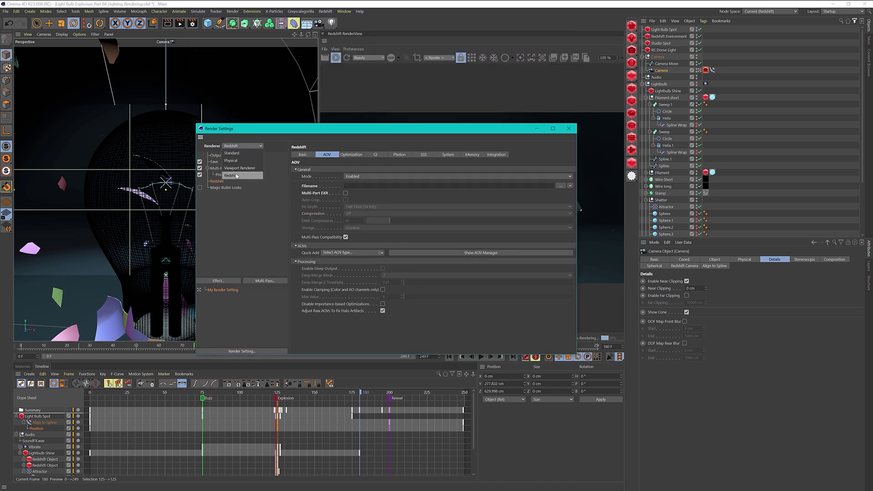
left_click(226, 156)
Set the Output frame range to Manual, frames 0 to 249, and show the Save page.
left_click(218, 155)
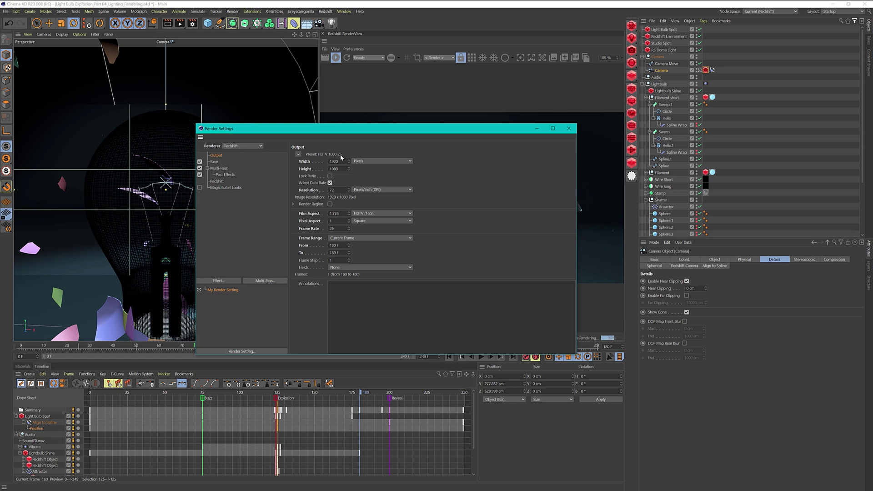
left_click(349, 238)
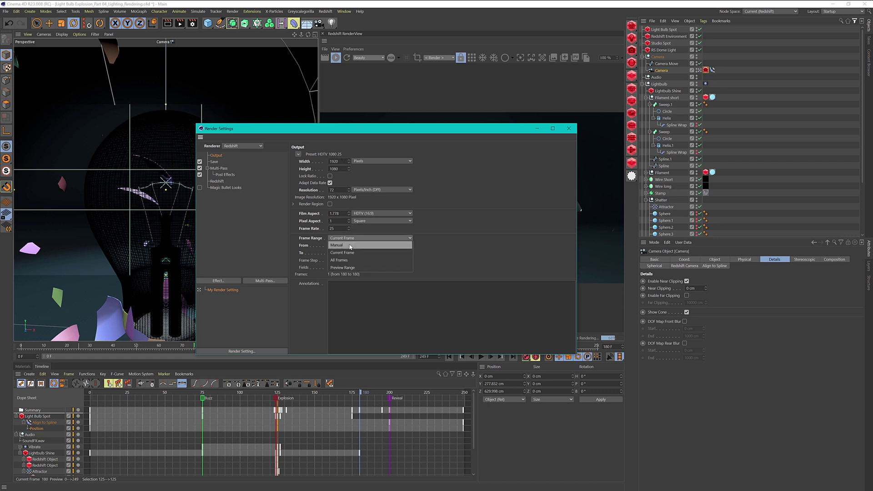
left_click(337, 242)
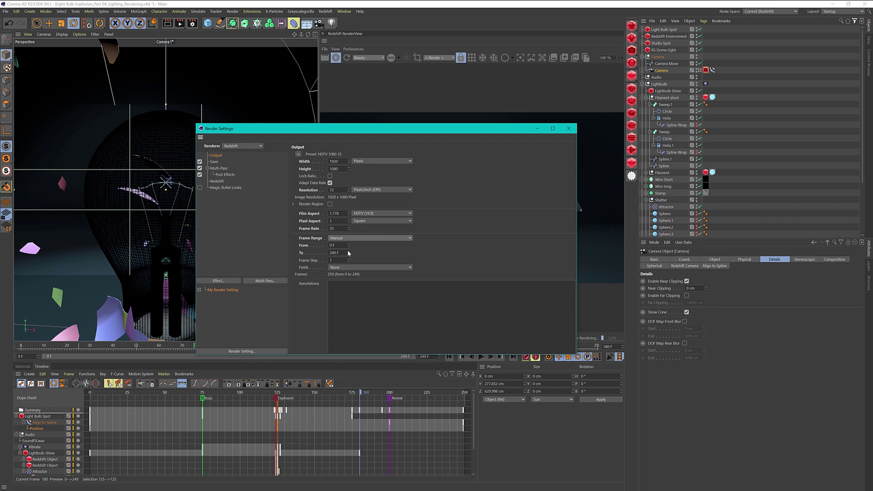
left_click(215, 162)
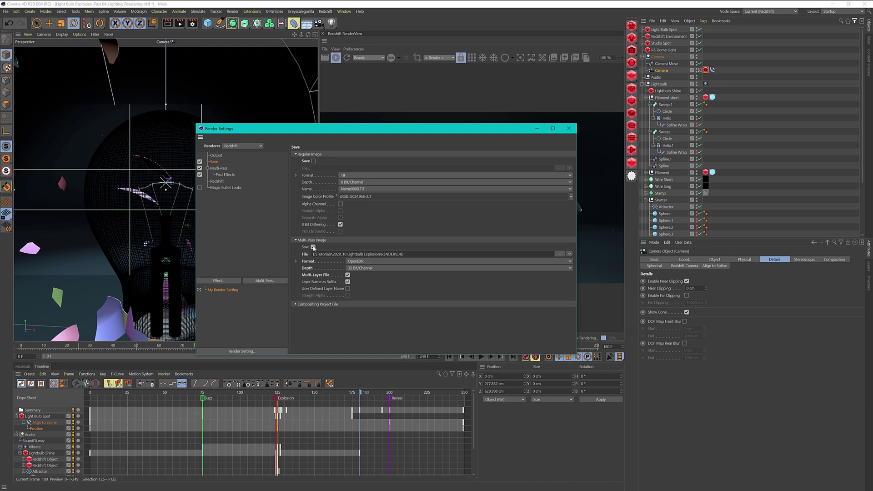
Point the multi-pass file to C4D in the RENDER folder and expand its OpenEXR format options.
left_click(559, 254)
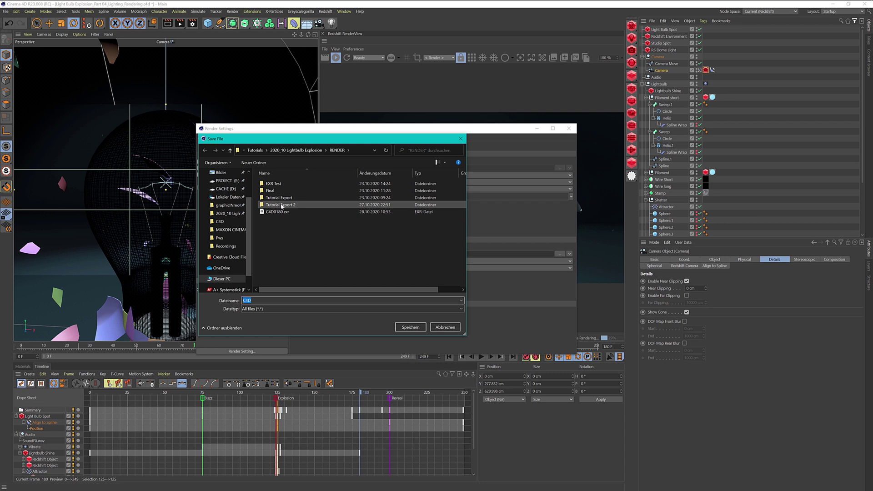
key("Return")
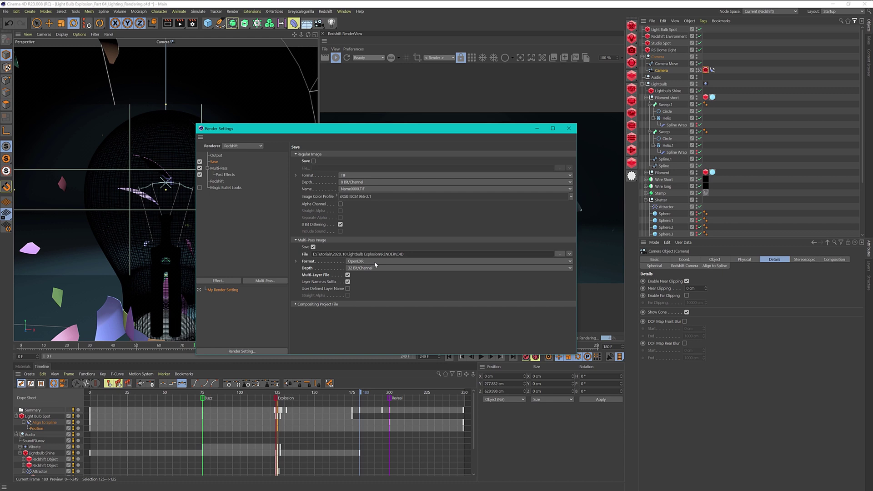
left_click(295, 261)
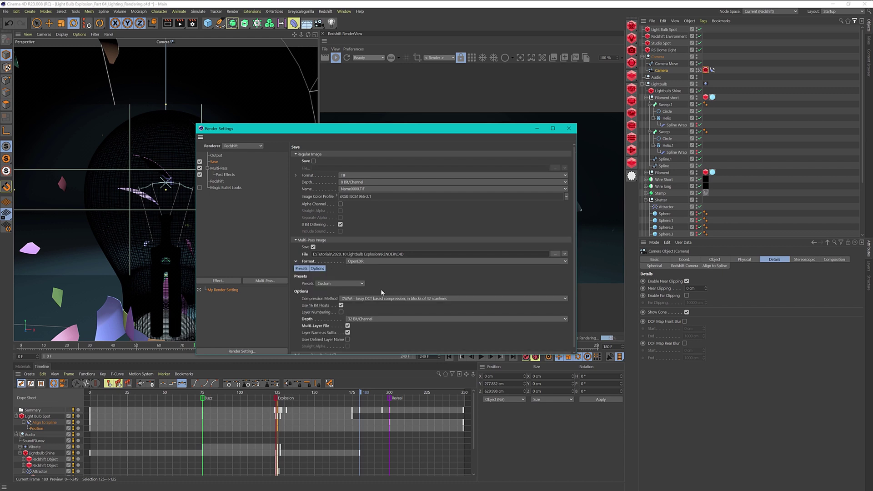
left_click(356, 299)
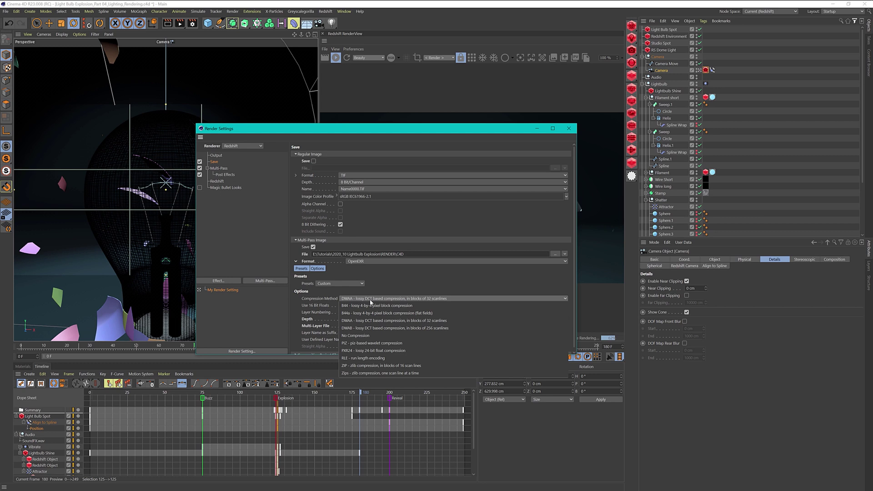
left_click(392, 284)
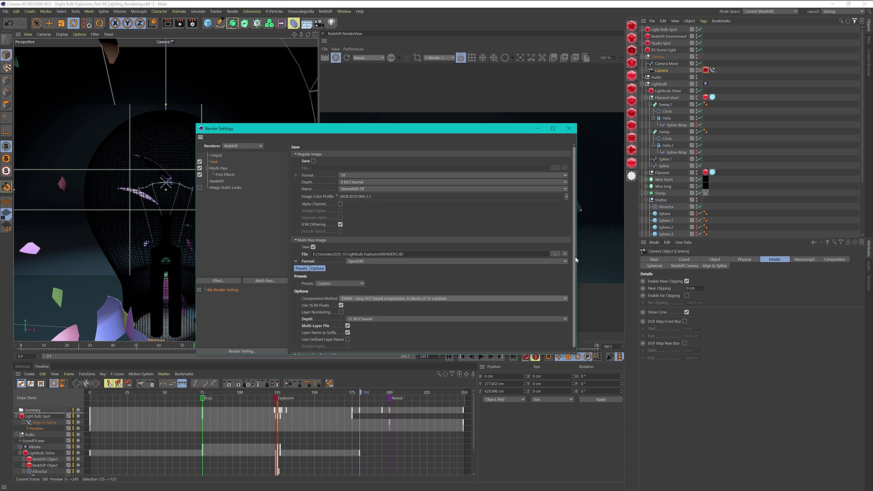
scroll(573, 254, "down", 1)
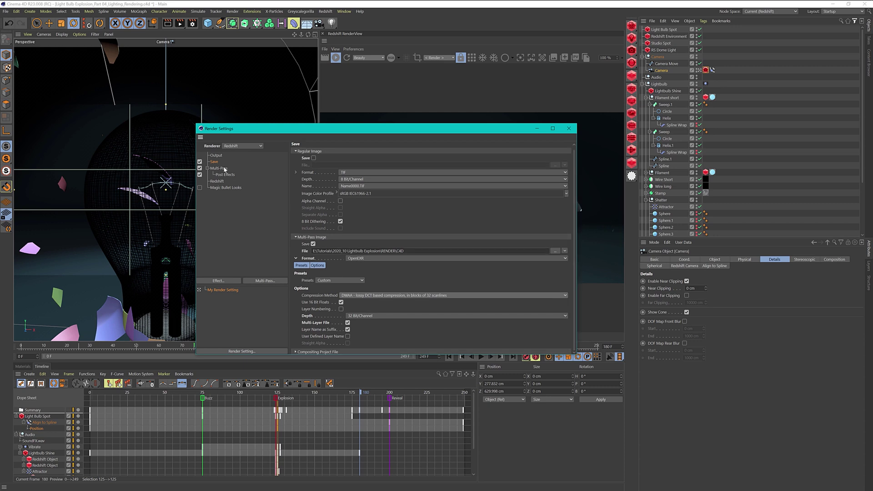
Open the Redshift AOV Manager and arrange it beside Render Settings.
left_click(218, 181)
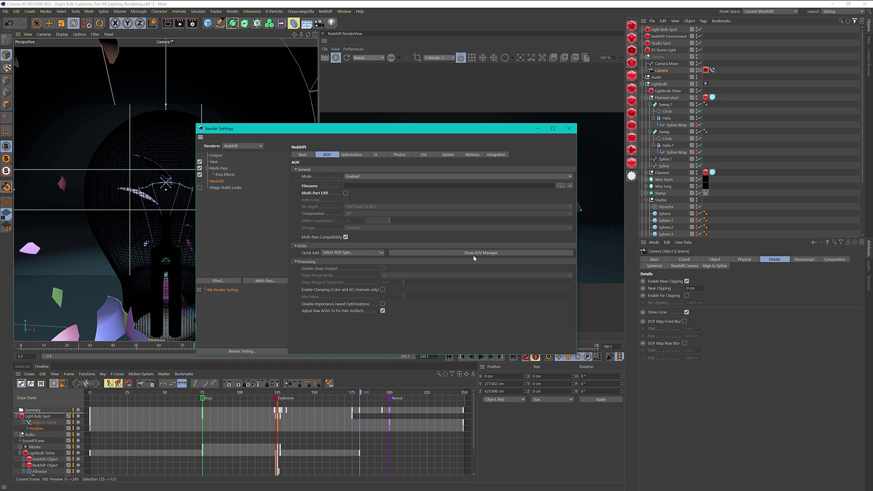
left_click(444, 253)
left_click_drag(539, 250, 332, 126)
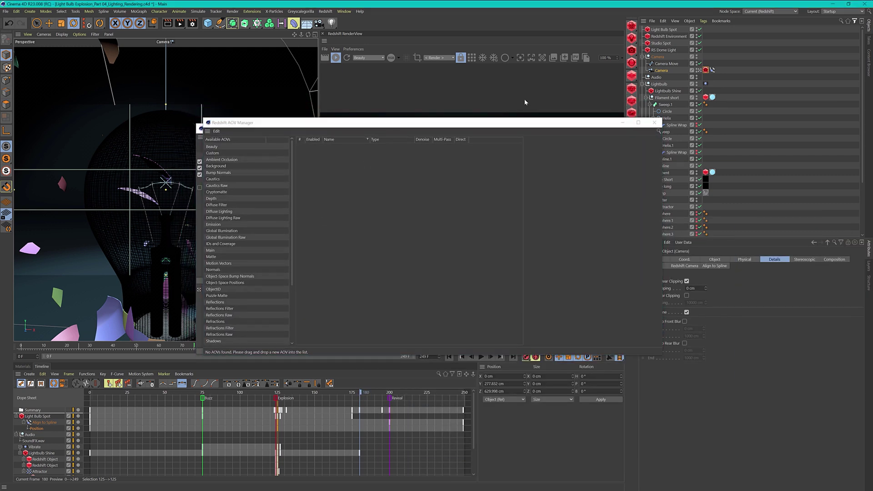
left_click_drag(612, 122, 594, 228)
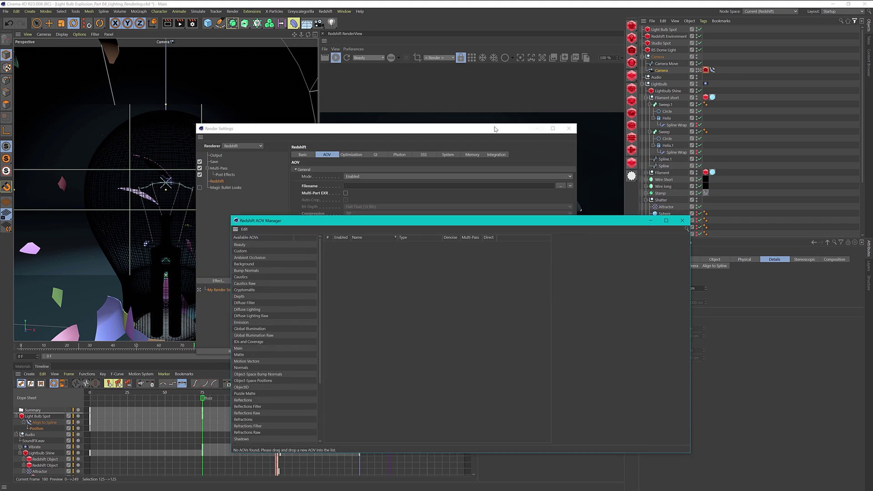
left_click_drag(497, 128, 294, 55)
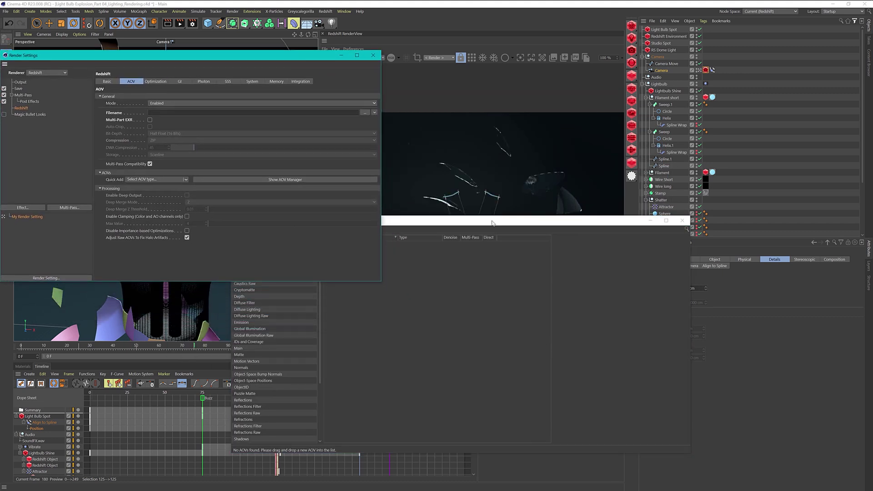
left_click_drag(493, 221, 610, 307)
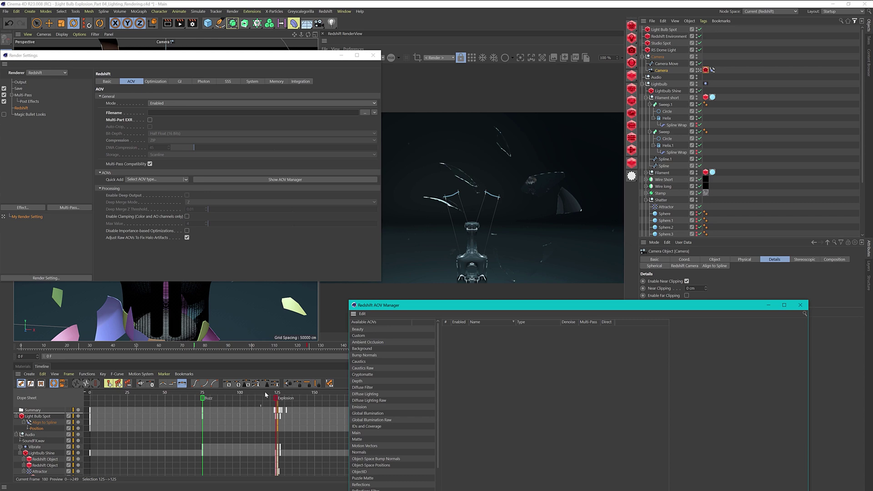
Jump the timeline to frame 99 and fine-tune both window positions.
left_click(238, 393)
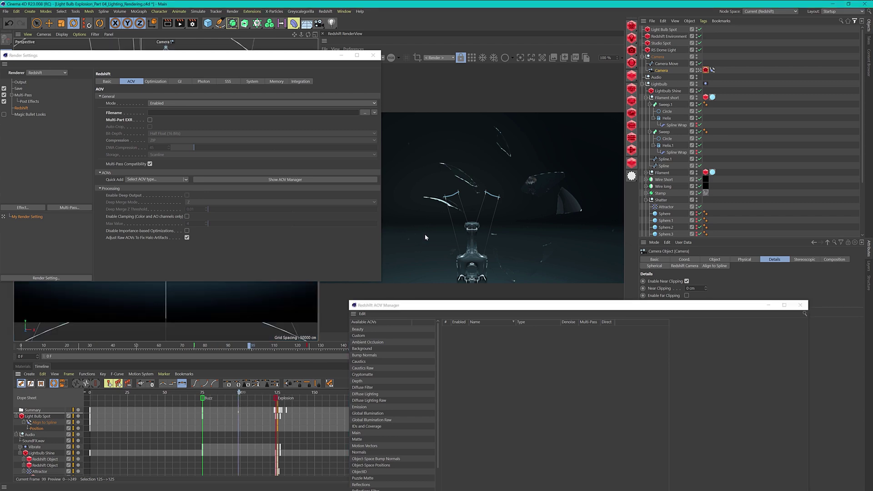
mouse_move(300, 57)
left_mouse_down()
mouse_move(298, 74)
mouse_move(298, 62)
left_mouse_up()
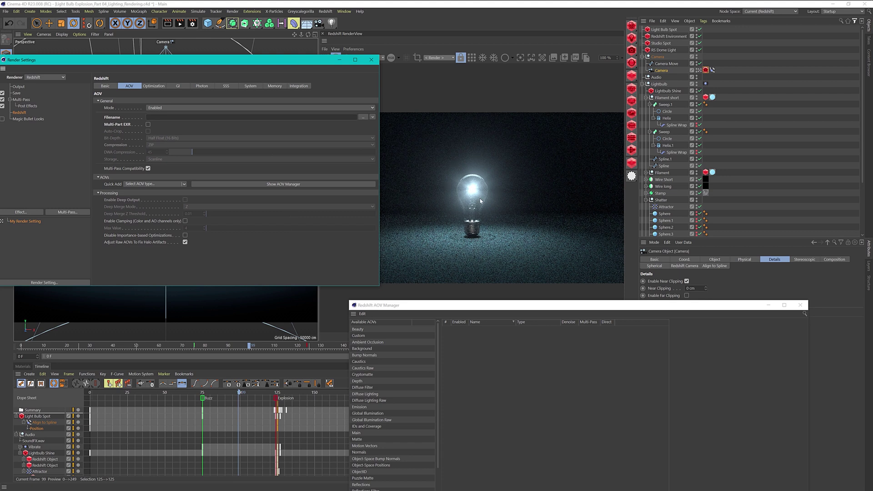
left_click_drag(522, 311, 533, 244)
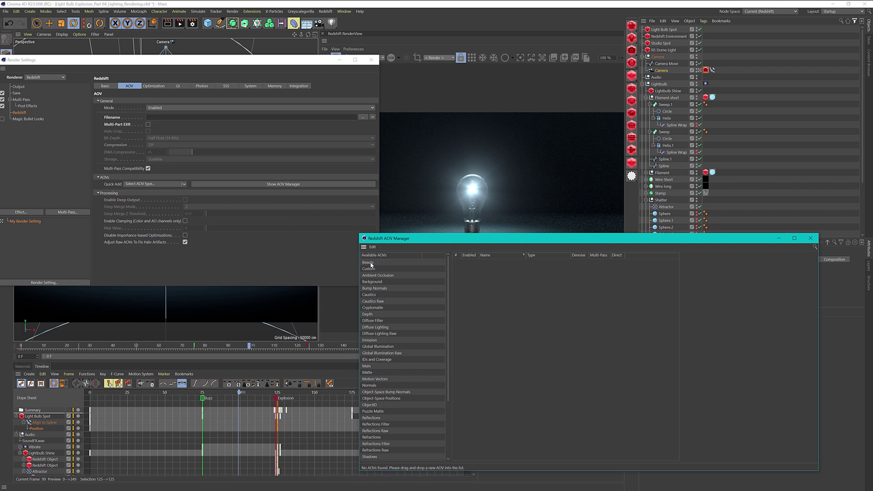
Add the Beauty, Caustics, Depth, Diffuse Lighting and Emission AOVs.
left_click_drag(368, 262, 474, 273)
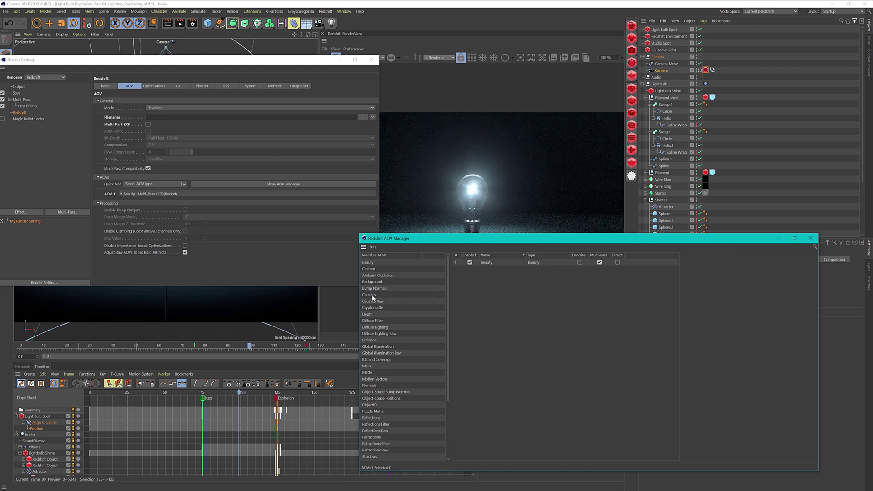
left_click_drag(461, 292, 473, 272)
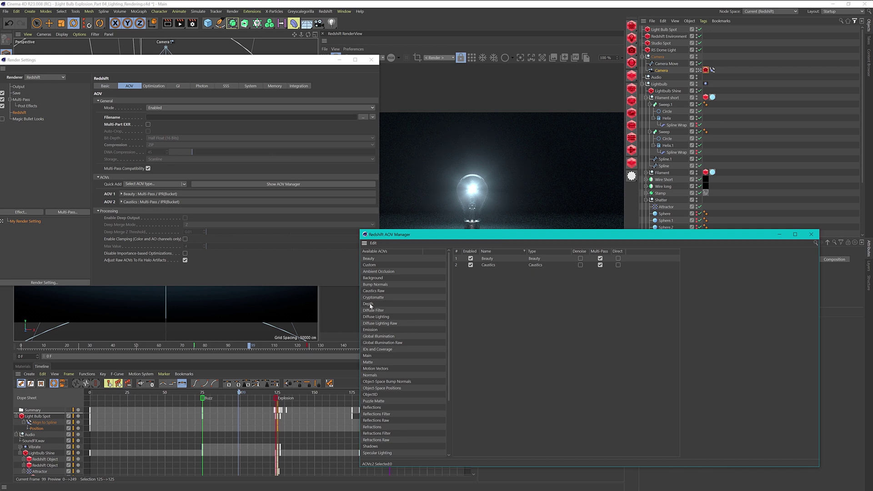
left_click_drag(369, 304, 489, 288)
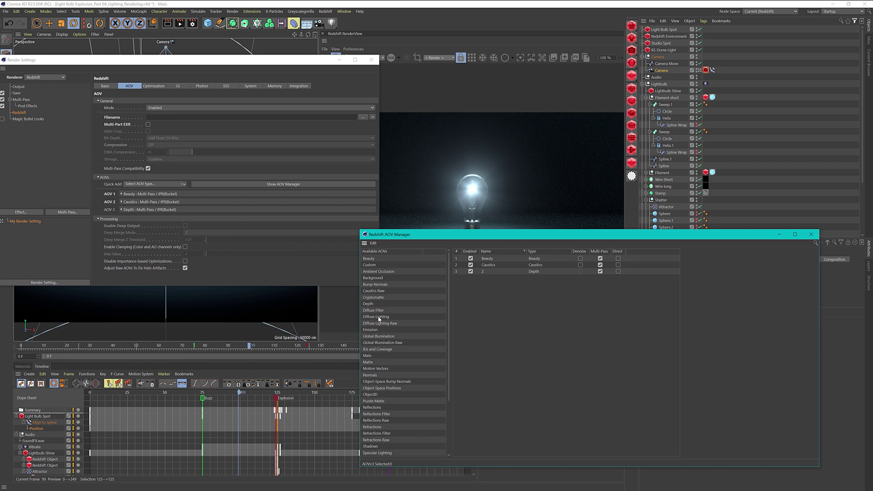
left_click_drag(379, 319, 487, 304)
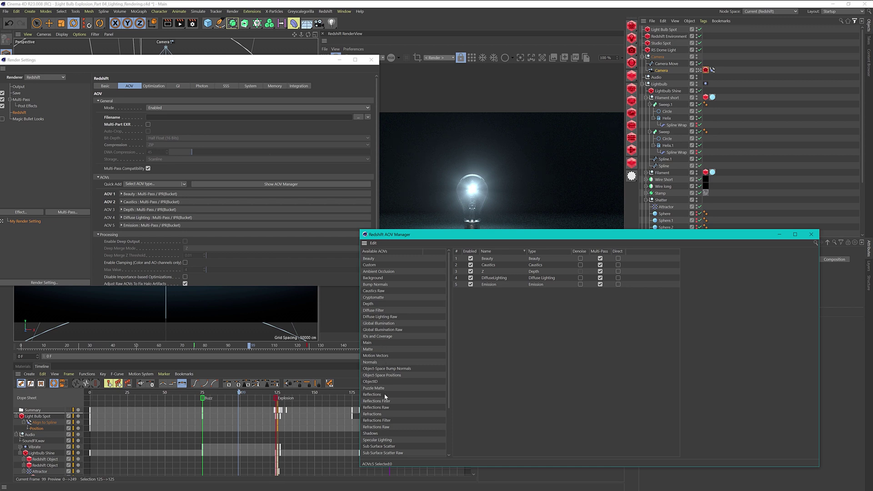
Add the Reflections, Specular Lighting and Volume Lighting AOVs, then close the AOV Manager.
left_click_drag(372, 395, 498, 318)
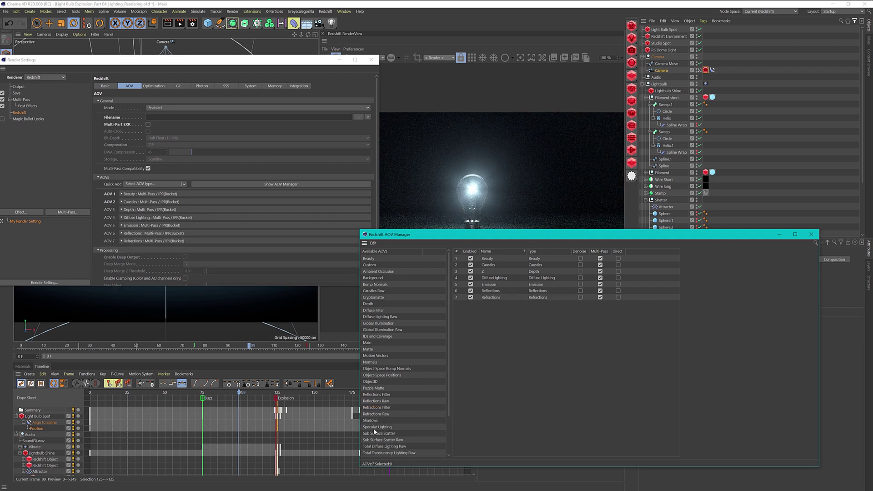
double_click(394, 429)
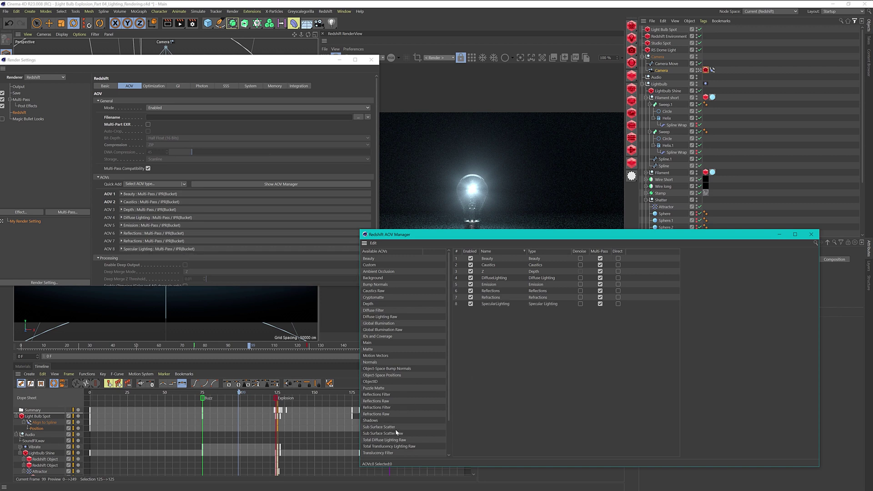
scroll(395, 429, "down", 3)
left_click_drag(381, 450, 500, 335)
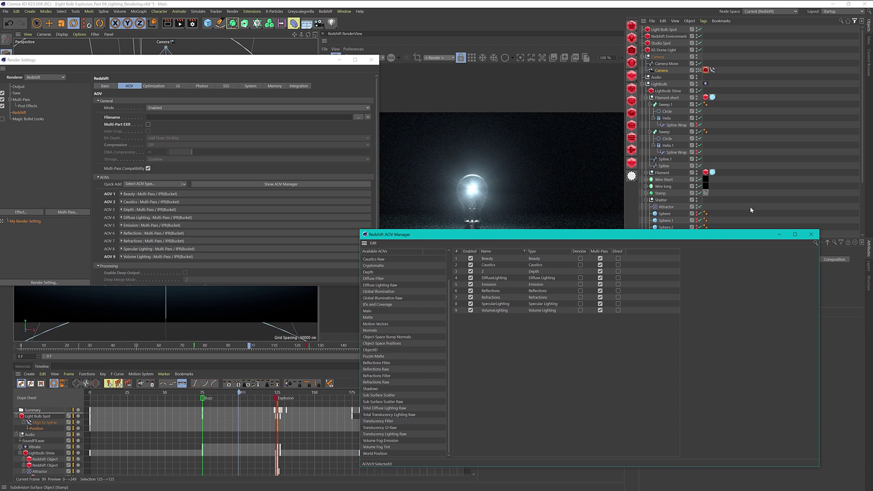
left_click(811, 235)
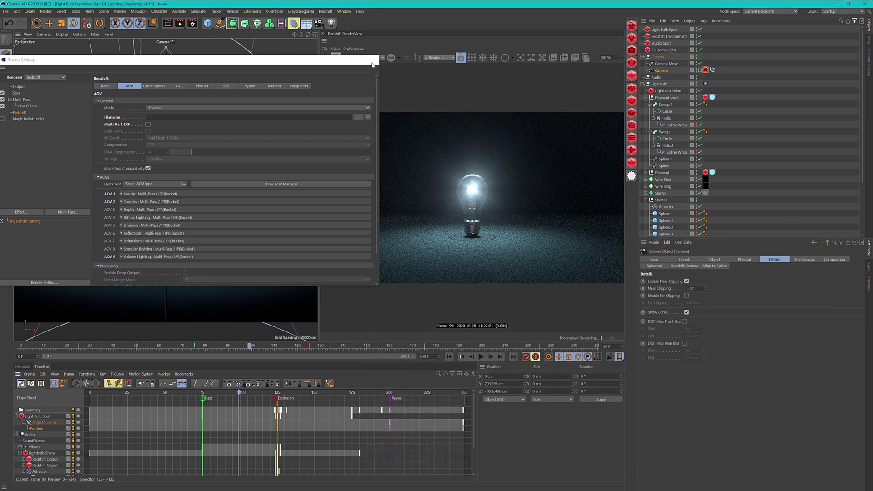
Close Render Settings, enable bucket rendering, and preview the Caustics, Depth and DiffuseLighting passes.
left_click(371, 60)
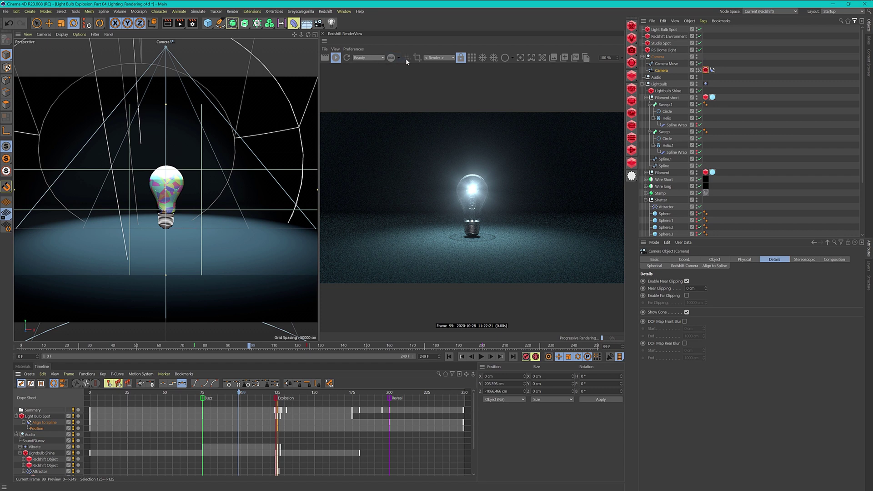
left_click(472, 58)
left_click(372, 58)
left_click(368, 67)
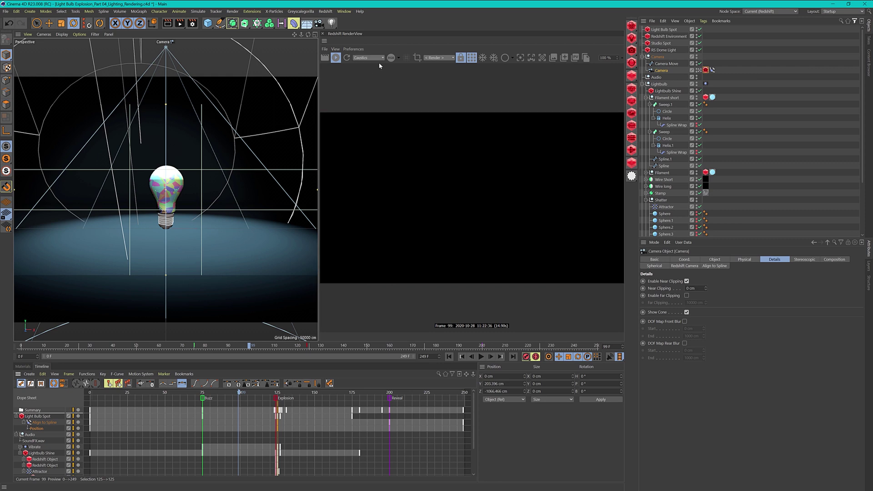
left_click(372, 57)
left_click(373, 71)
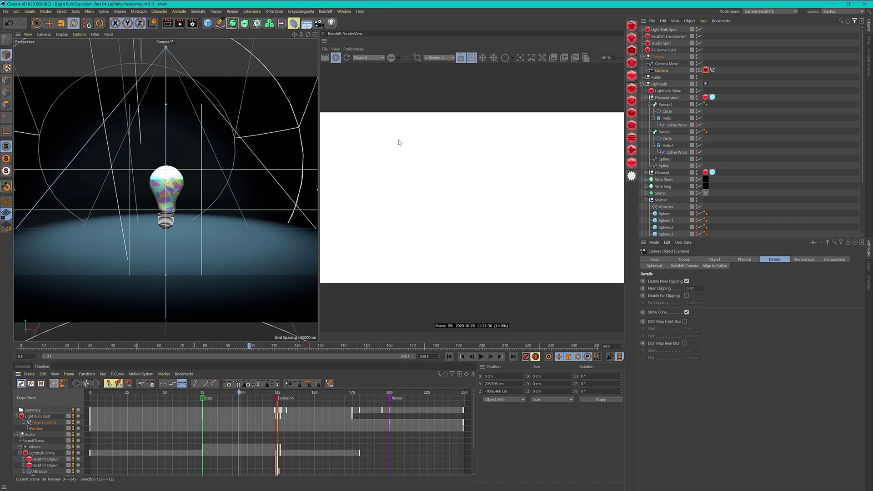
left_click(368, 57)
left_click(370, 76)
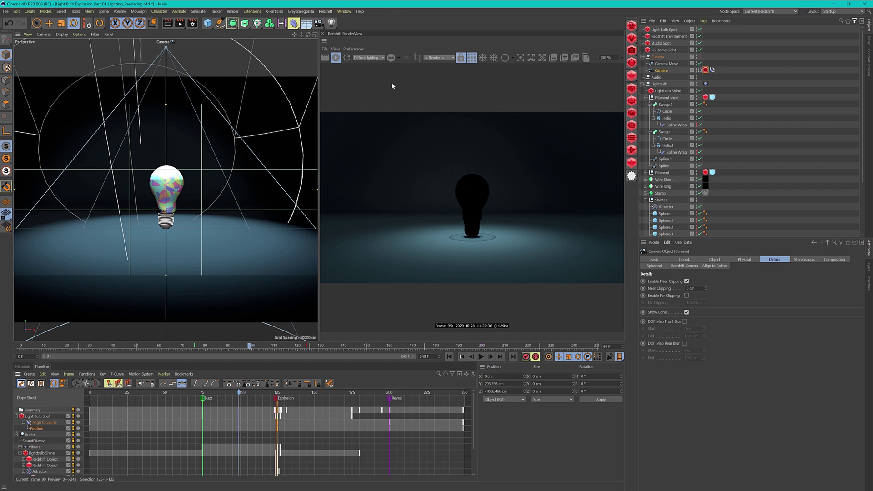
Preview the Emission, Reflections, Refractions, SpecularLighting and VolumeLighting passes, ending on VolumeLighting.
left_click(367, 58)
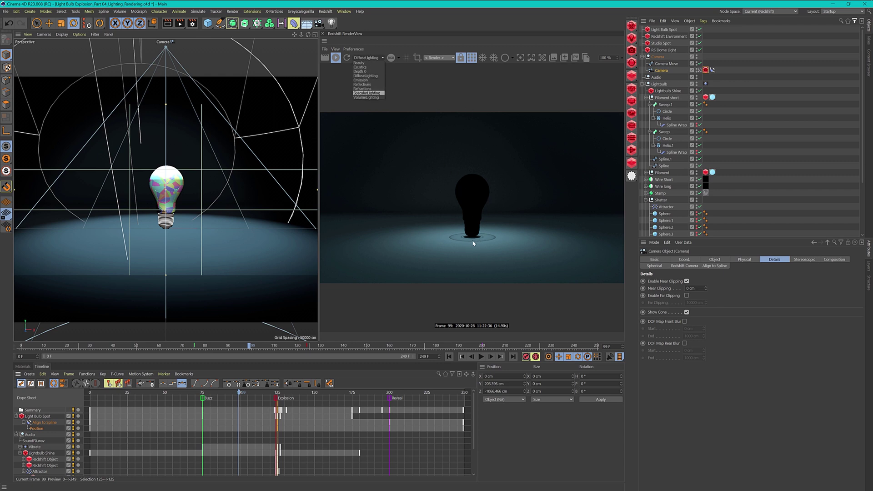
left_click(362, 80)
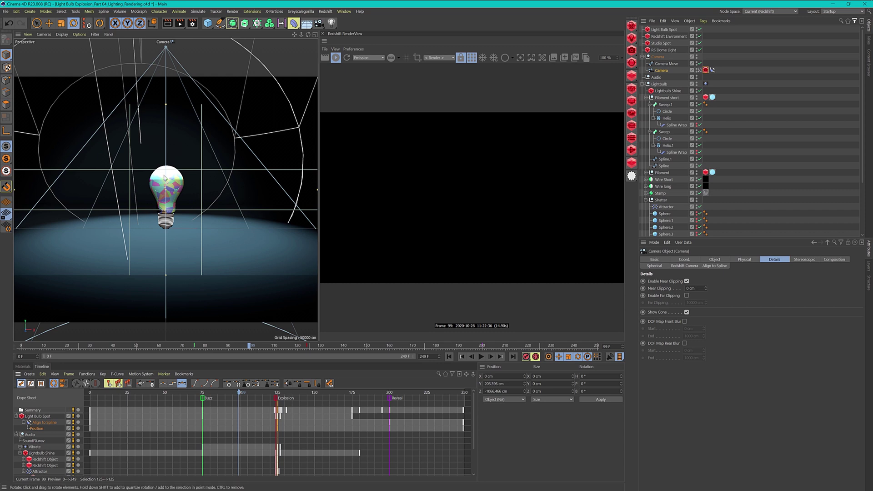
left_click(367, 58)
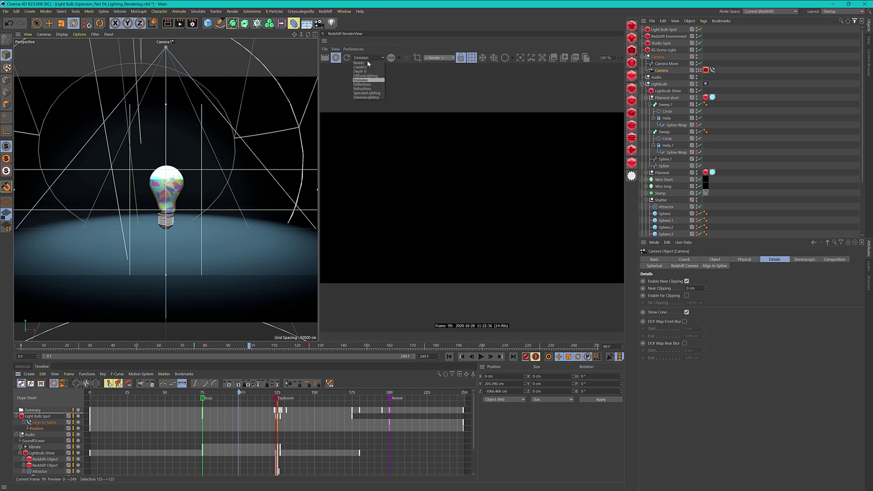
left_click(365, 87)
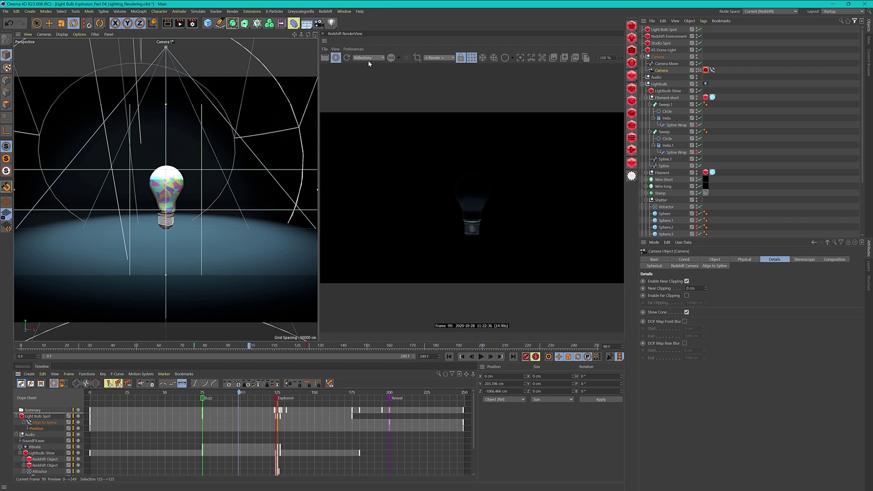
left_click(368, 59)
left_click(369, 89)
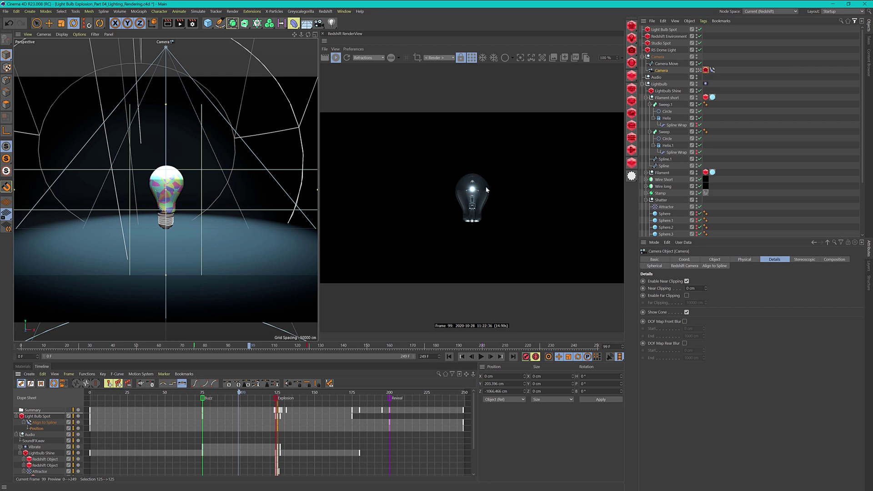
left_click(373, 58)
left_click(364, 95)
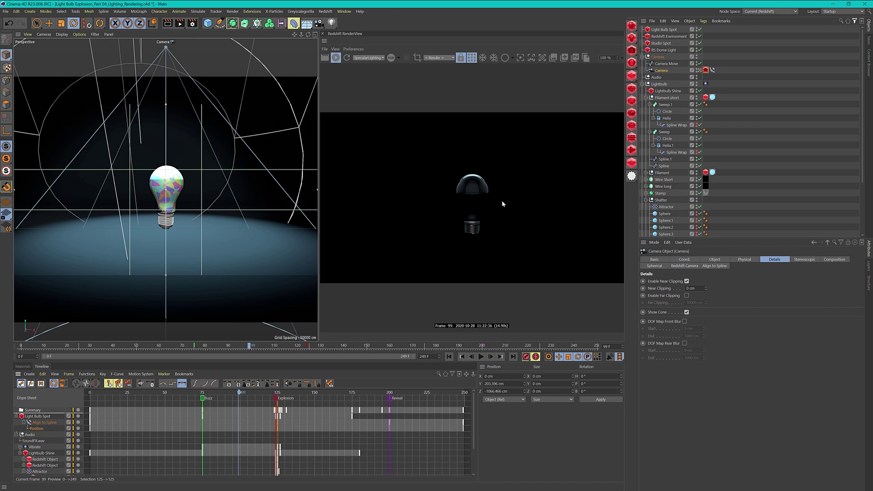
left_click(367, 58)
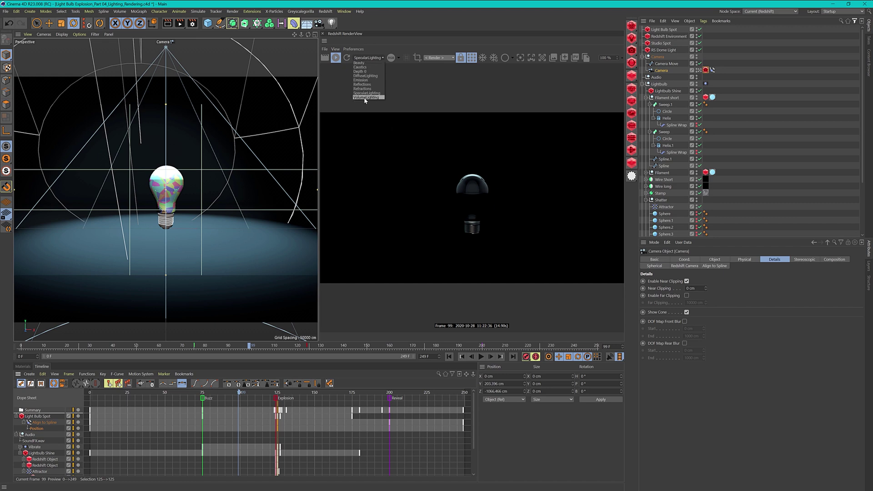
left_click(364, 103)
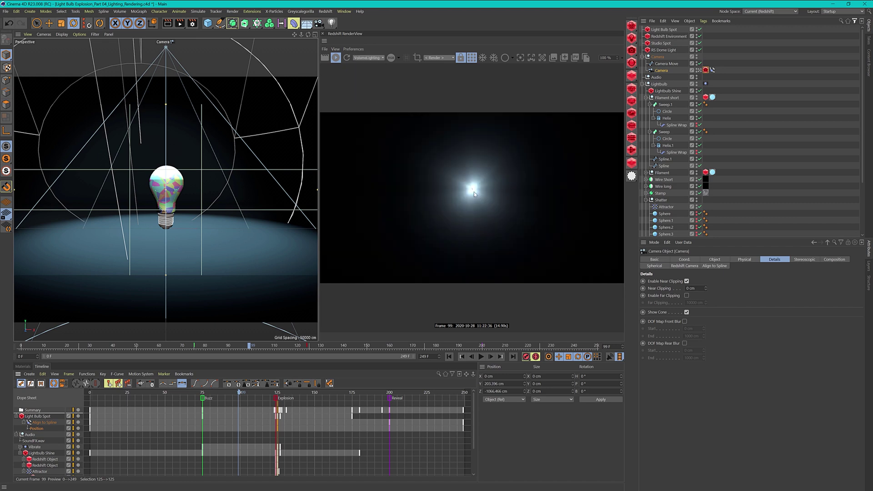
left_click(372, 59)
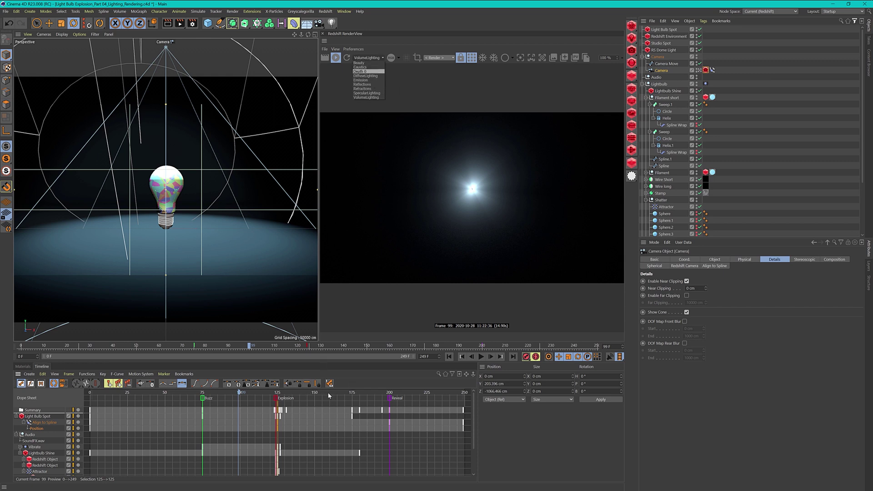
key("Escape")
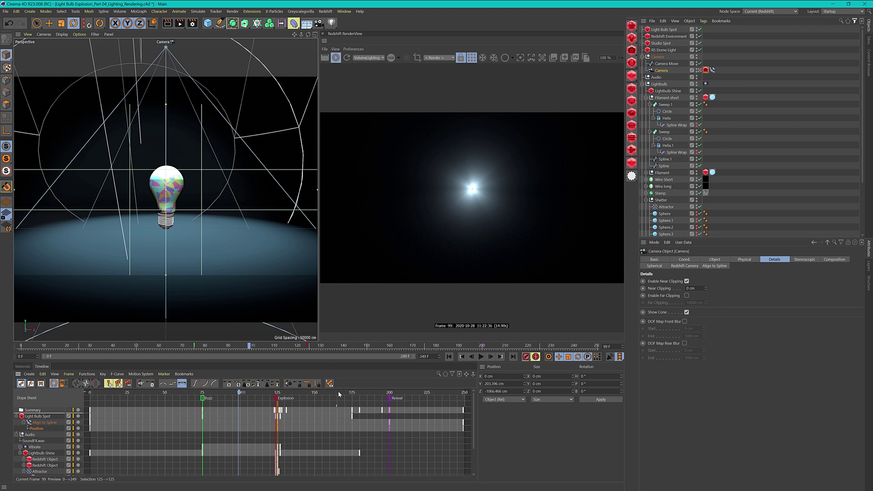
Move to frame 148 and view the Caustics pass in the RenderView.
left_click_drag(338, 391, 342, 394)
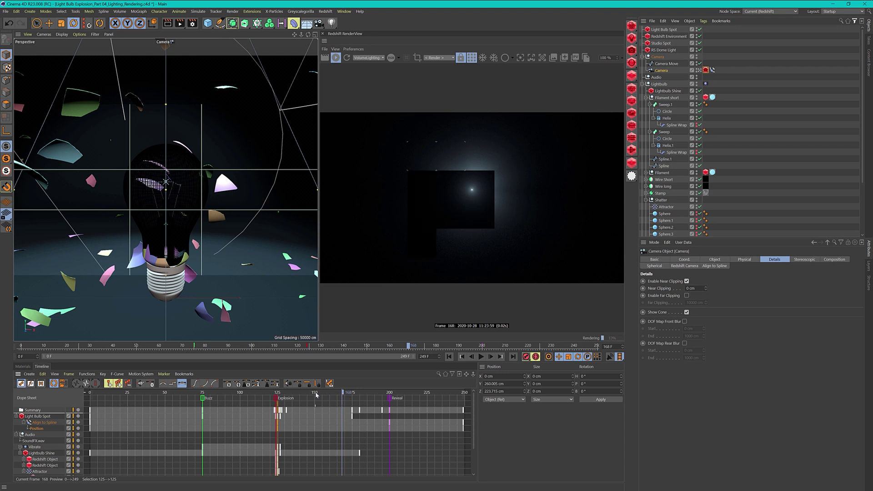
left_click_drag(308, 395, 312, 396)
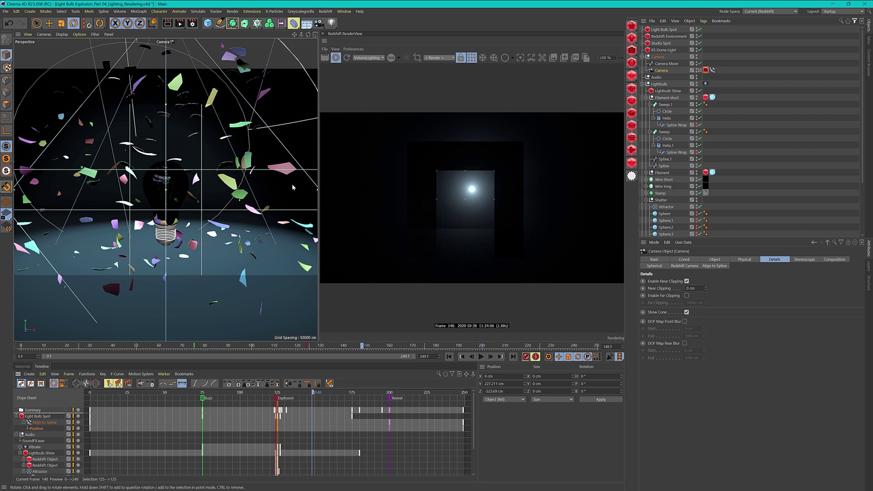
left_click(370, 58)
left_click(369, 67)
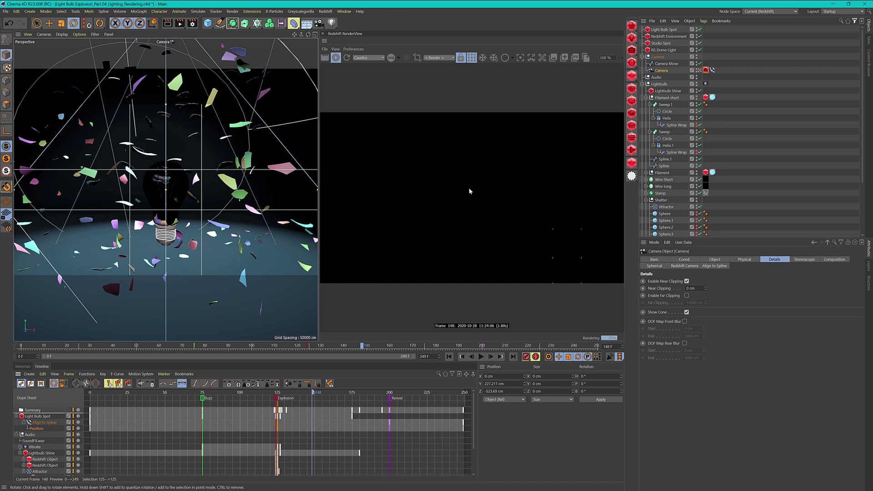
left_click(367, 59)
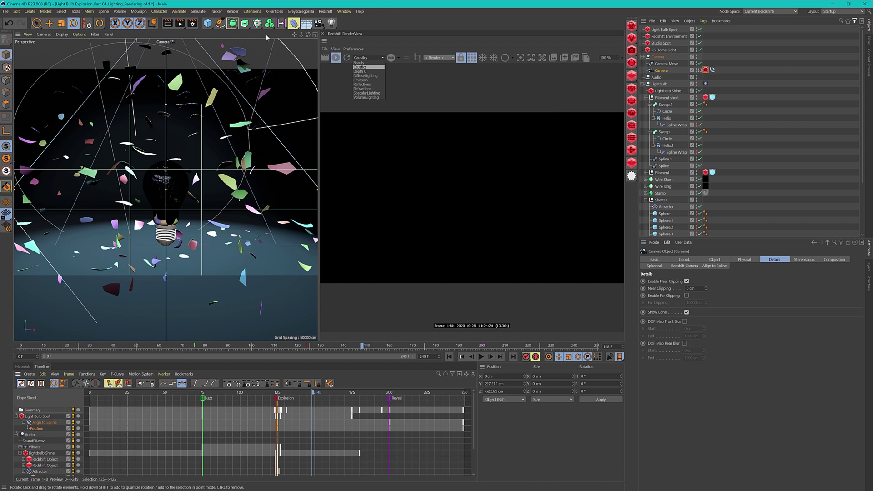
left_click(192, 27)
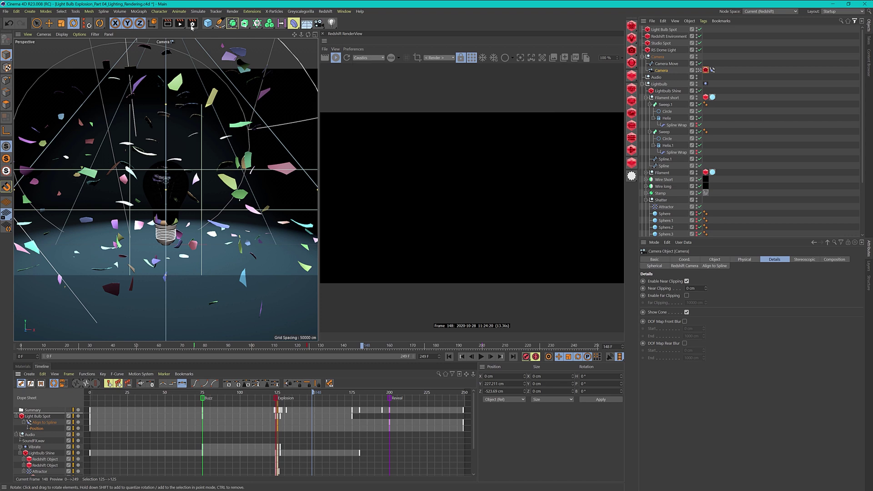
Open the AOV Manager and delete the Caustics AOV.
left_click(192, 26)
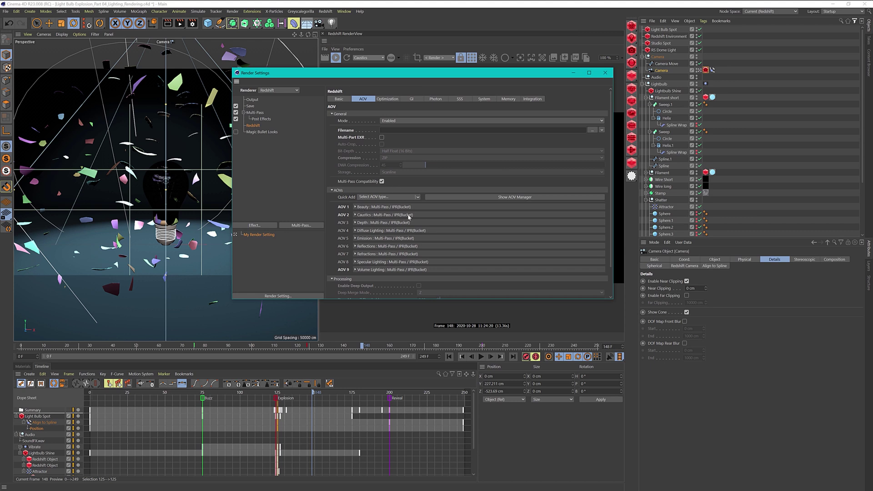
left_click(493, 196)
left_click(542, 222)
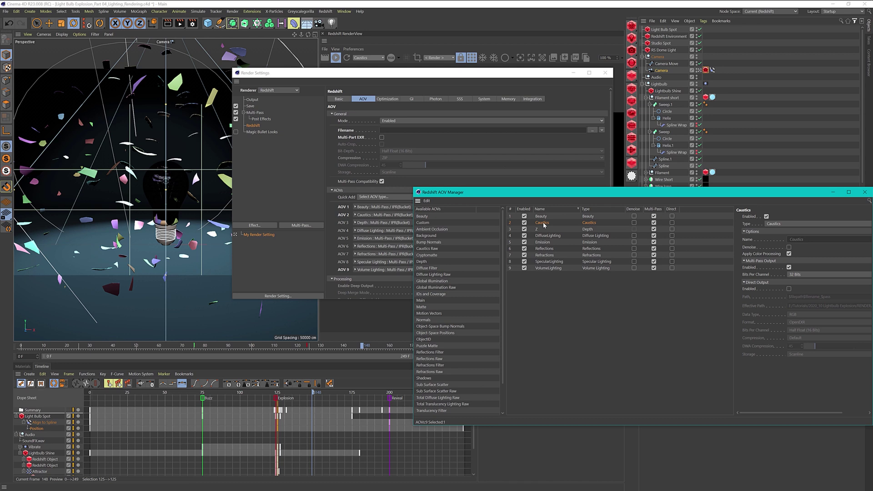
key("Delete")
Set the Depth AOV to Z Normalized with Full filtering and camera near/far turned off.
left_click(543, 223)
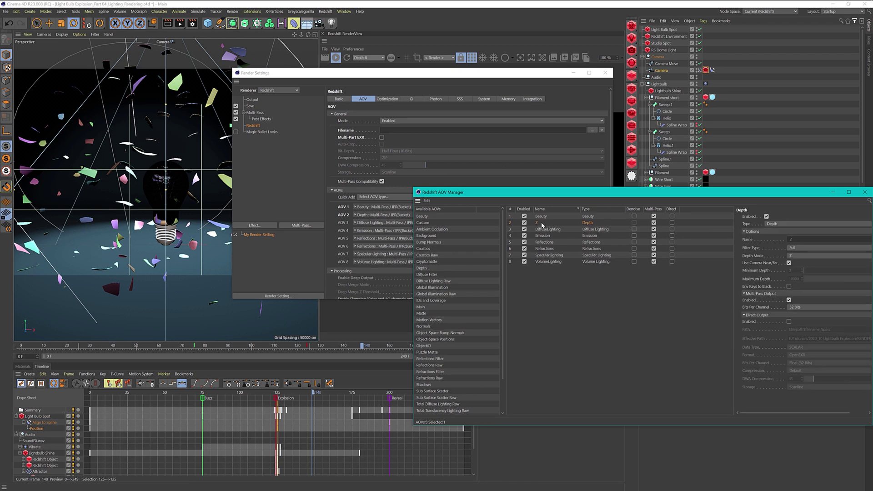
left_click_drag(560, 197, 342, 156)
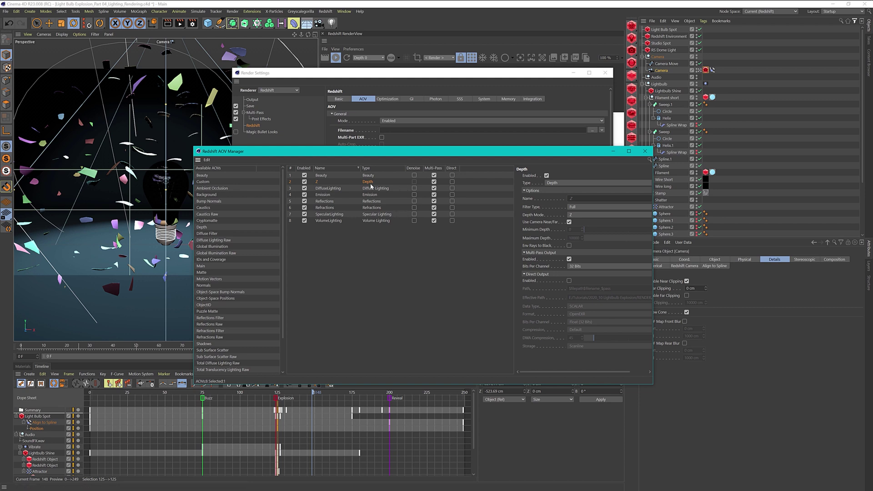
left_click(573, 210)
left_click(577, 210)
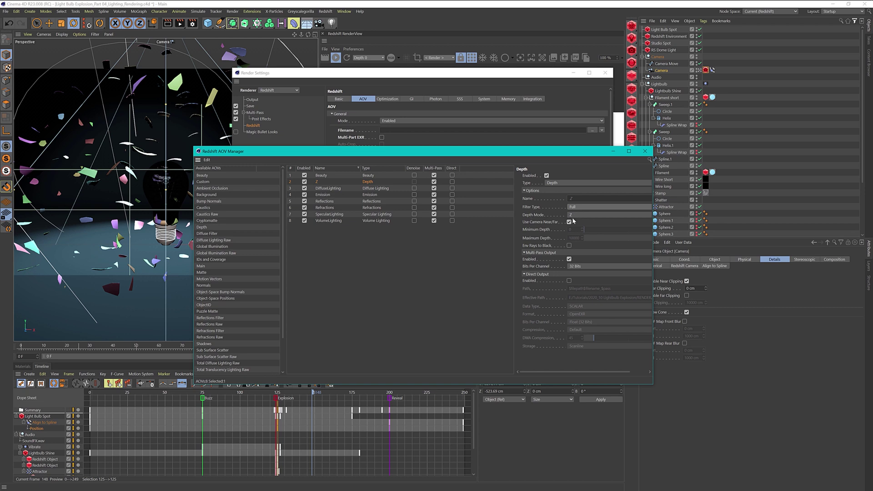
left_click(578, 215)
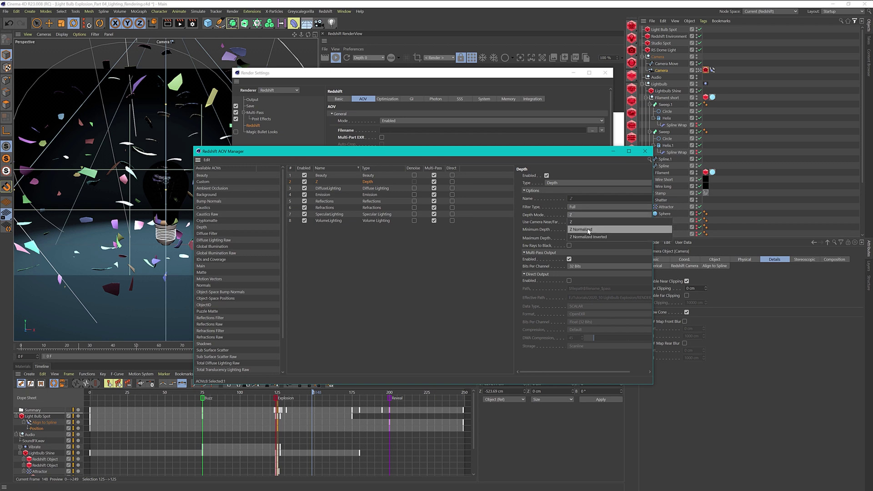
left_click(588, 230)
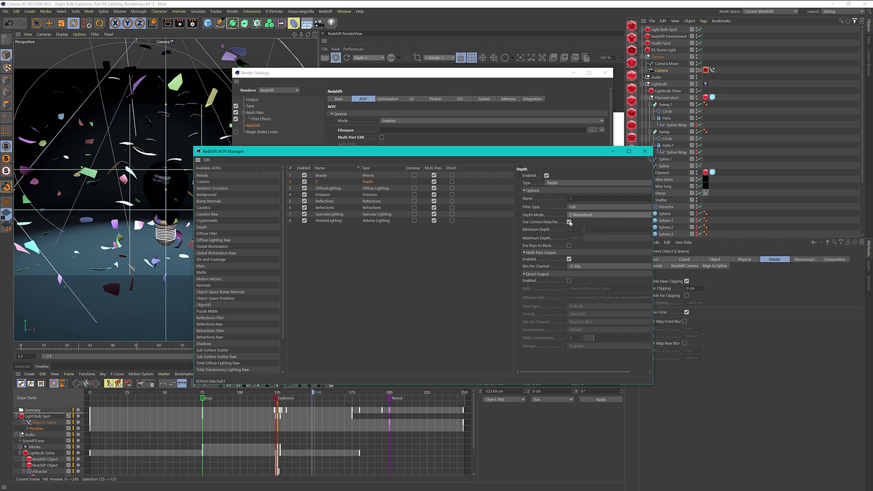
left_click(569, 222)
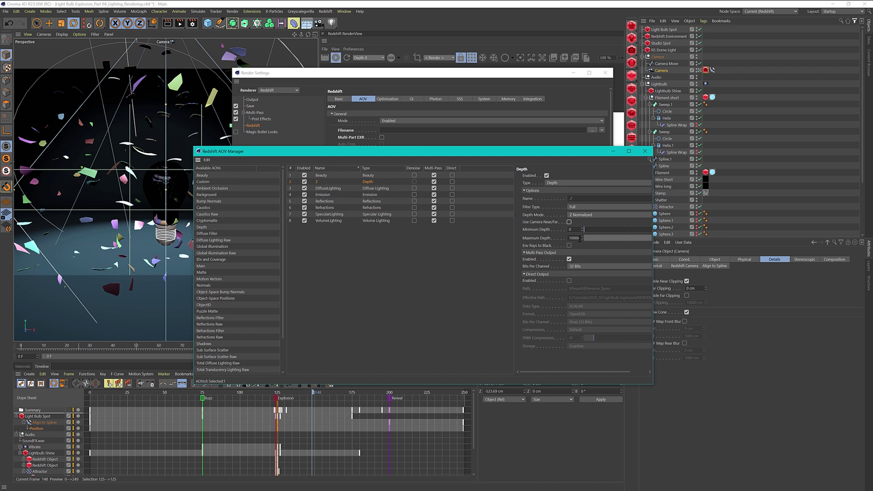
left_click(611, 153)
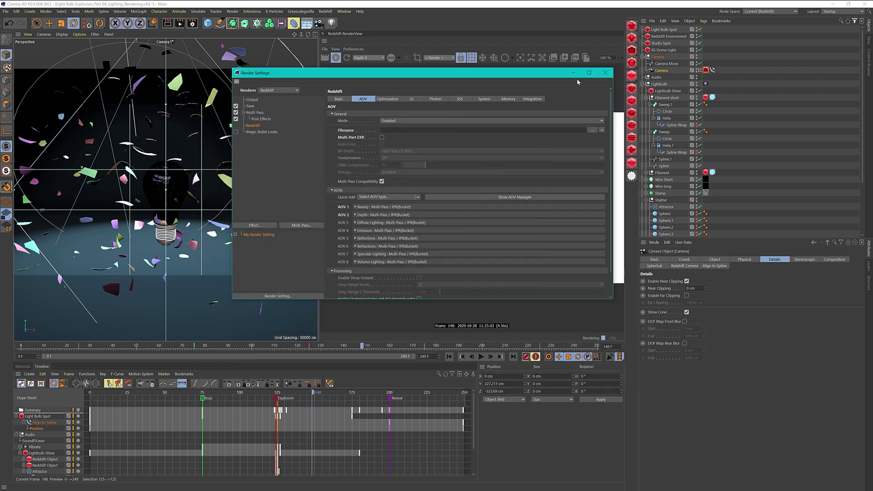
Close Render Settings and switch the viewport to a zoomed-out Right view of the rig.
left_click(573, 73)
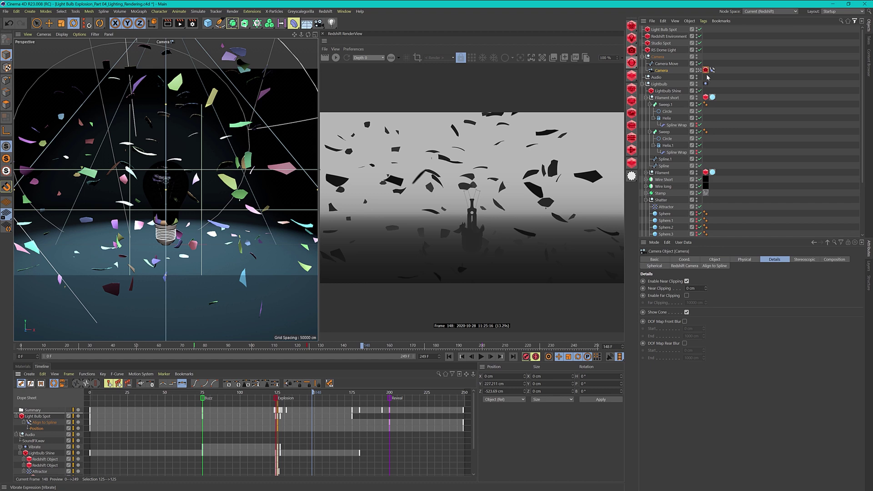
key("o")
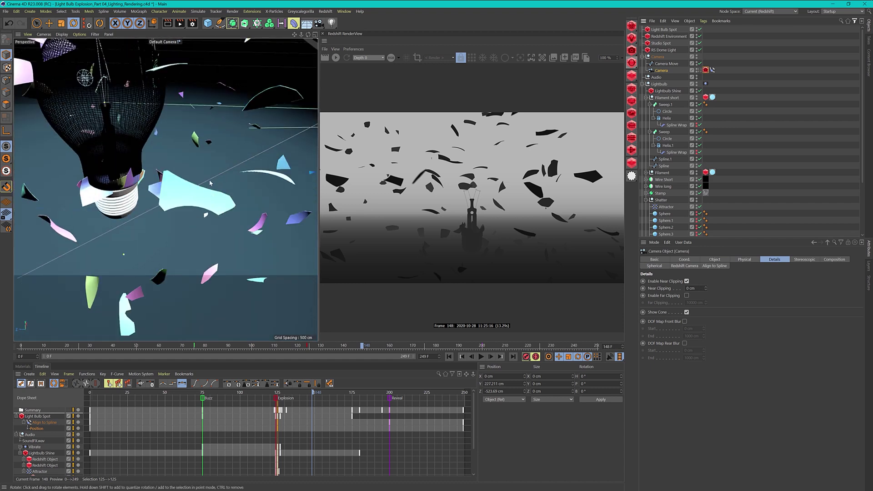
left_click_drag(212, 181, 117, 204, "alt")
key("F3")
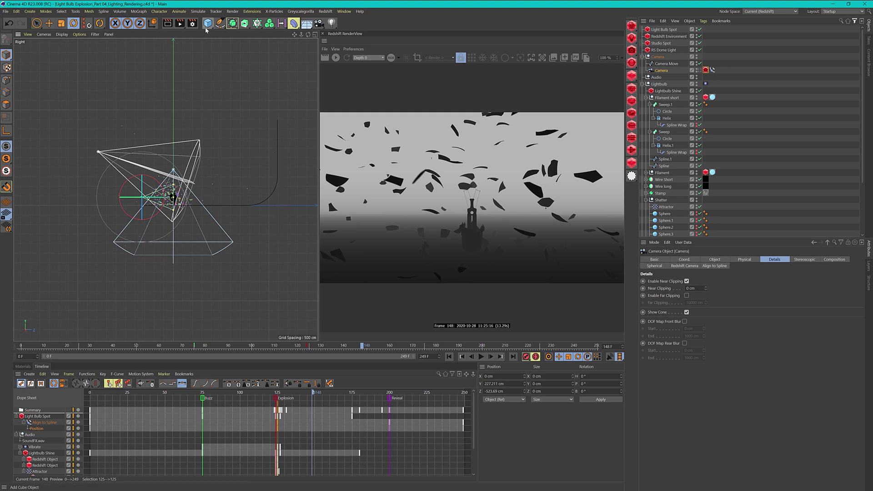
Add a temporary Null, move it about 5538 cm along Z, then delete it.
left_click_drag(206, 28, 226, 32)
key("e")
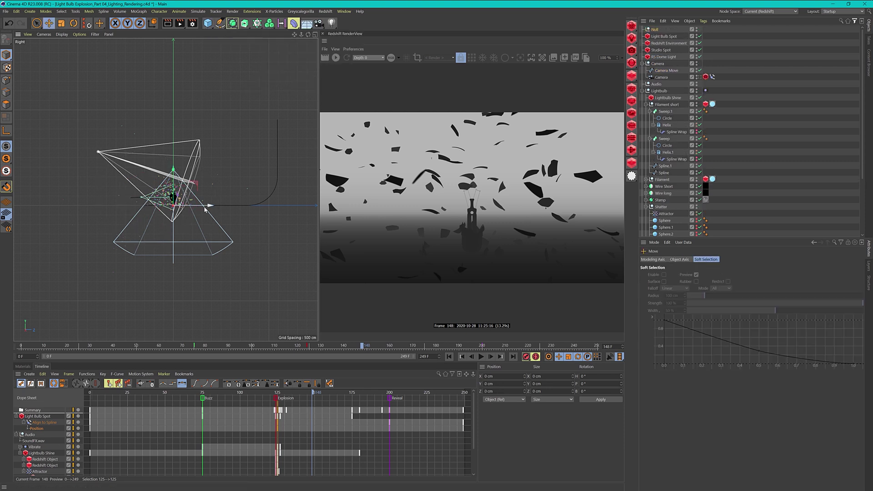
left_click_drag(209, 208, 312, 214)
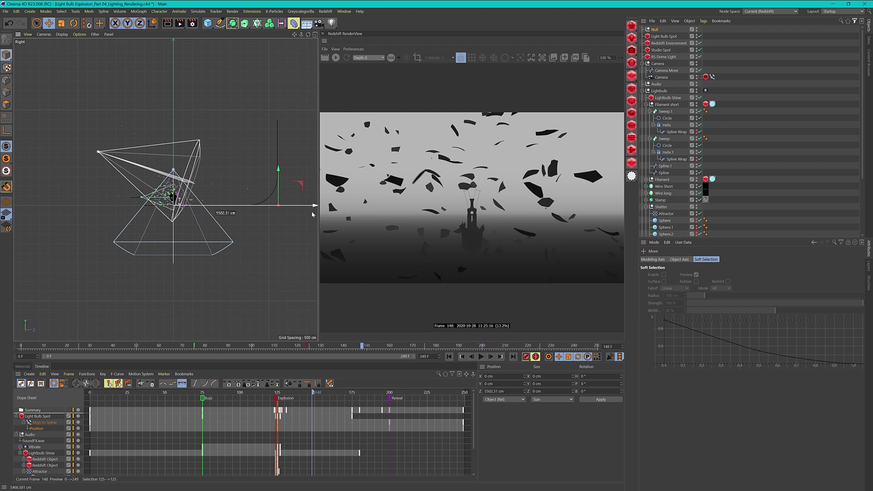
left_click_drag(312, 214, 314, 214)
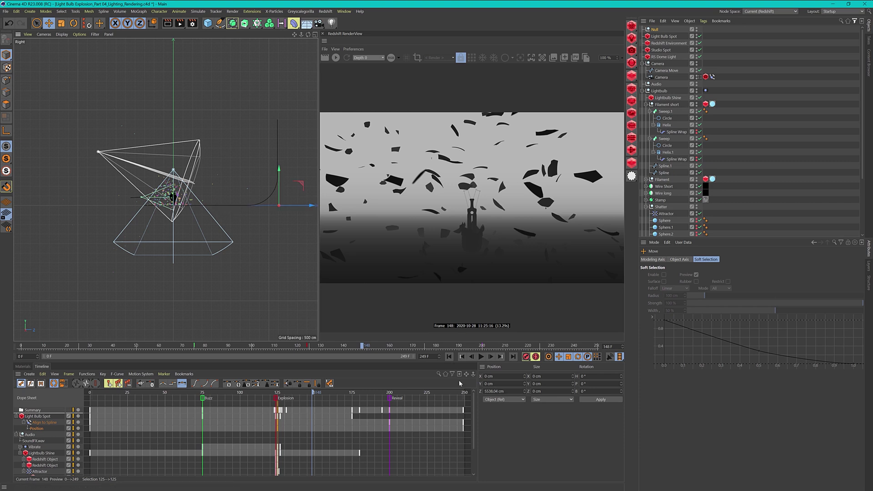
left_click(655, 30)
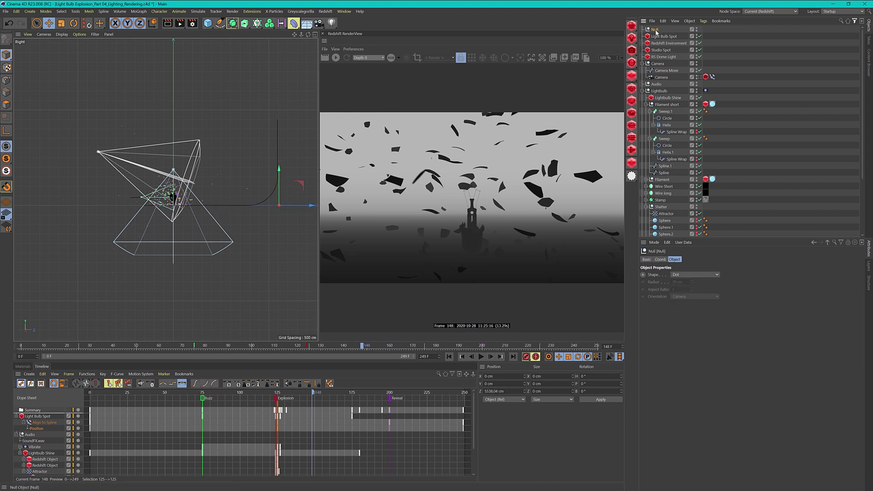
key("Delete")
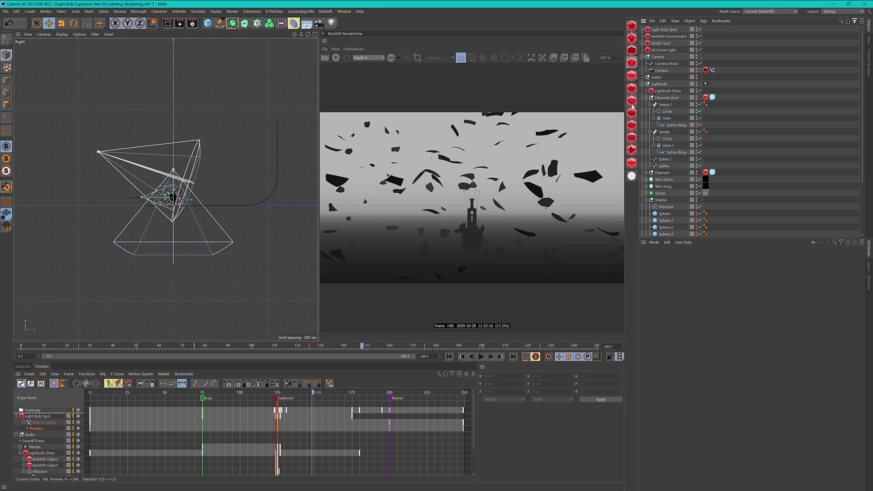
Set the Depth AOV's Maximum Depth to 5600 in the AOV Manager.
left_click(192, 23)
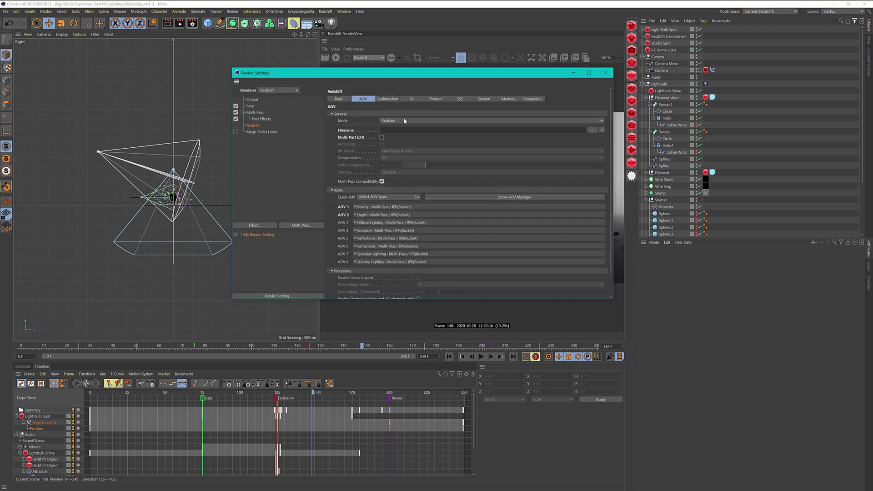
left_click(701, 74)
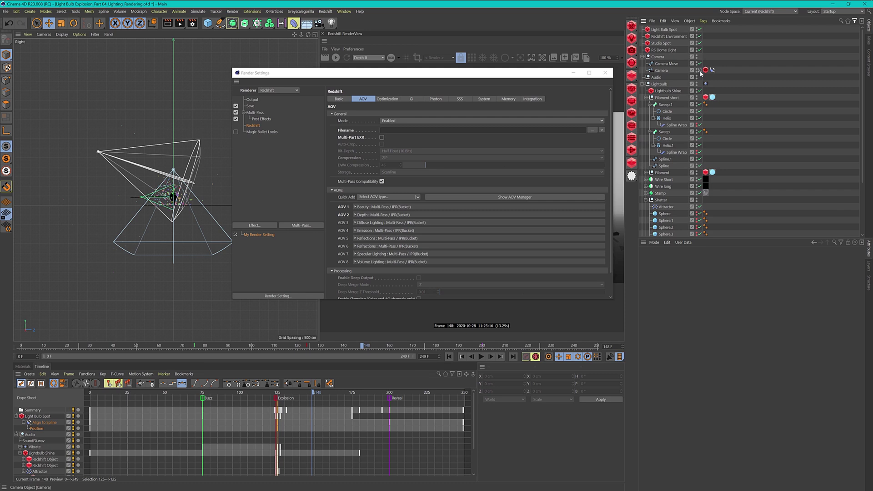
left_click(508, 198)
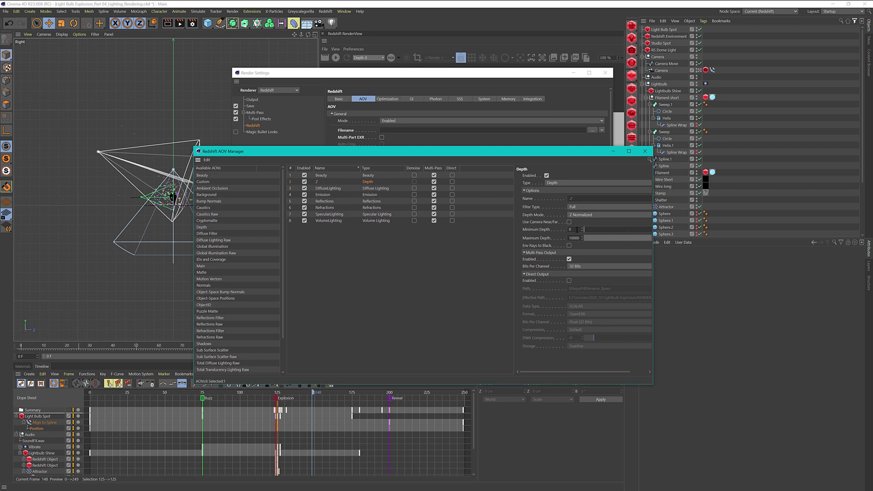
key("Tab")
type("1")
type("600")
left_click(461, 37)
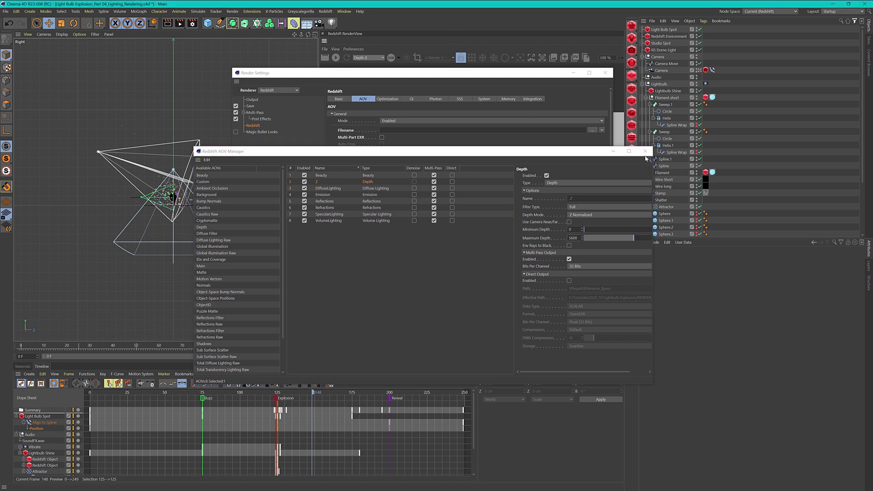
left_click(644, 151)
Close Render Settings, re-render frame 148's depth pass, and reopen Render Settings with Ctrl+B.
left_click(605, 73)
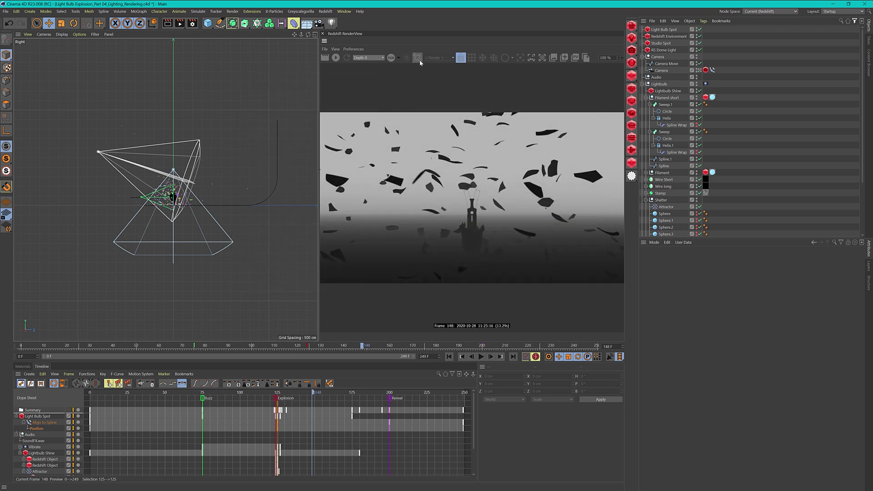
left_click(336, 57)
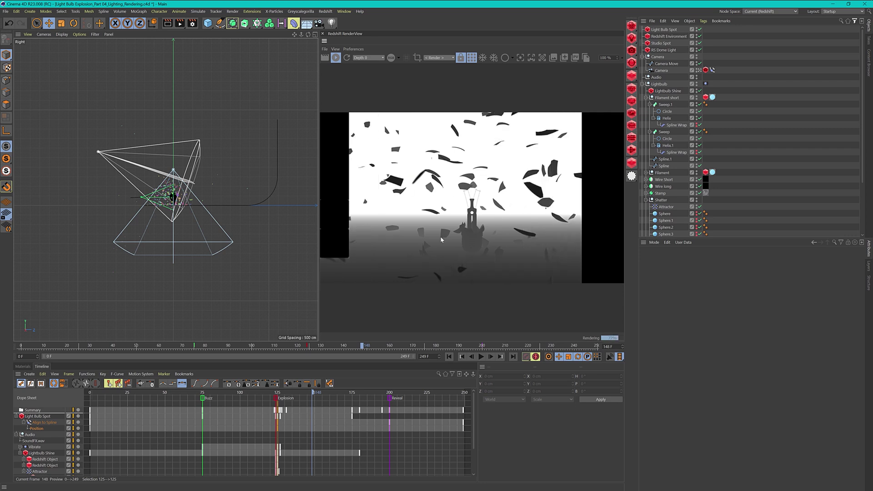
key("ctrl+b")
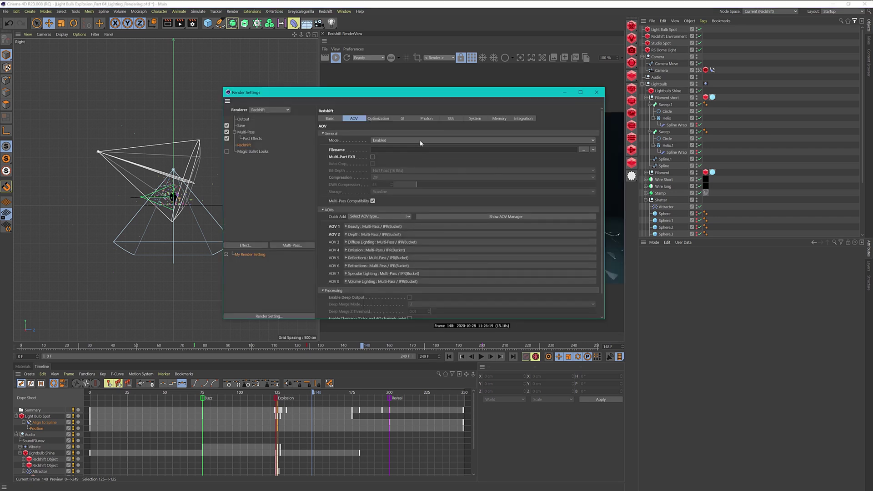
On Redshift's Basic page, set Samples Min to 32.
left_click(332, 120)
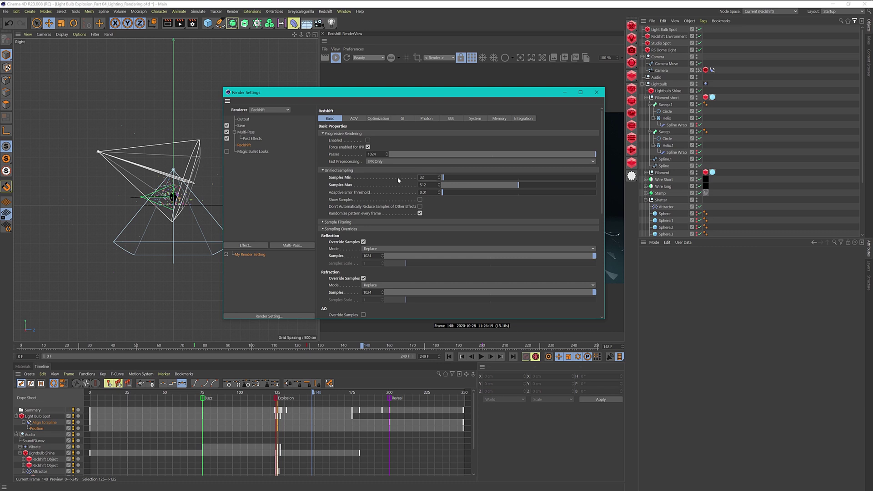
type("2")
key("Return")
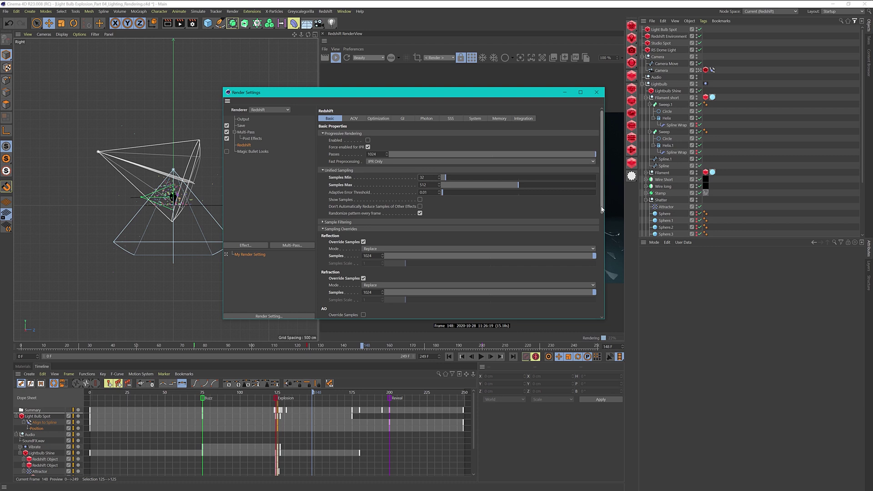
Check the 1024-sample Reflection, Refraction, Light and Volume overrides, glance at GI, then return to Basic.
scroll(599, 214, "down", 4)
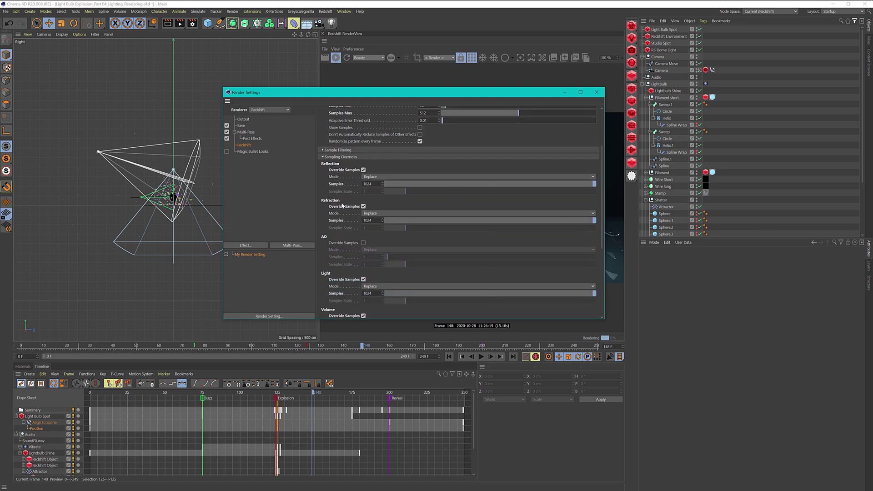
scroll(337, 279, "down", 4)
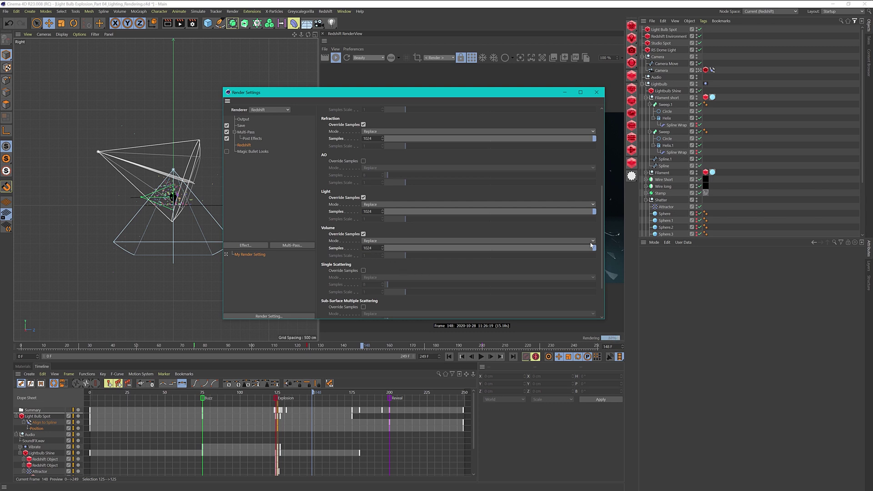
left_click_drag(603, 248, 594, 162)
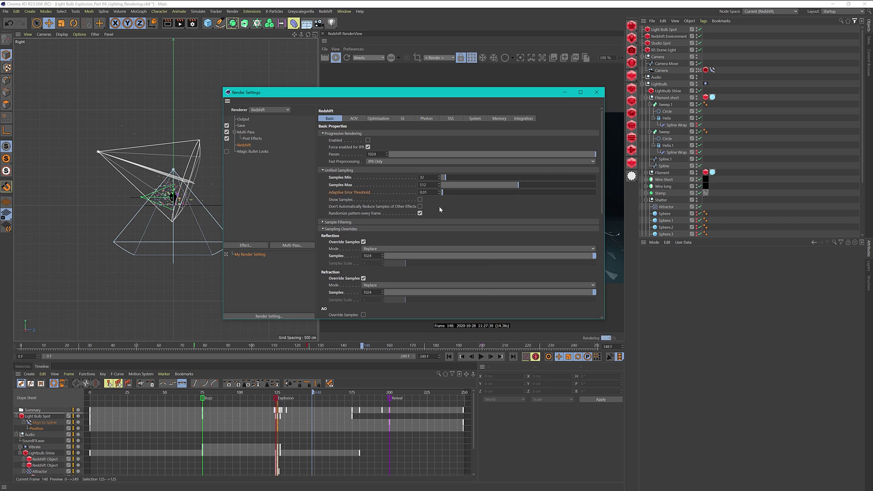
left_click(402, 119)
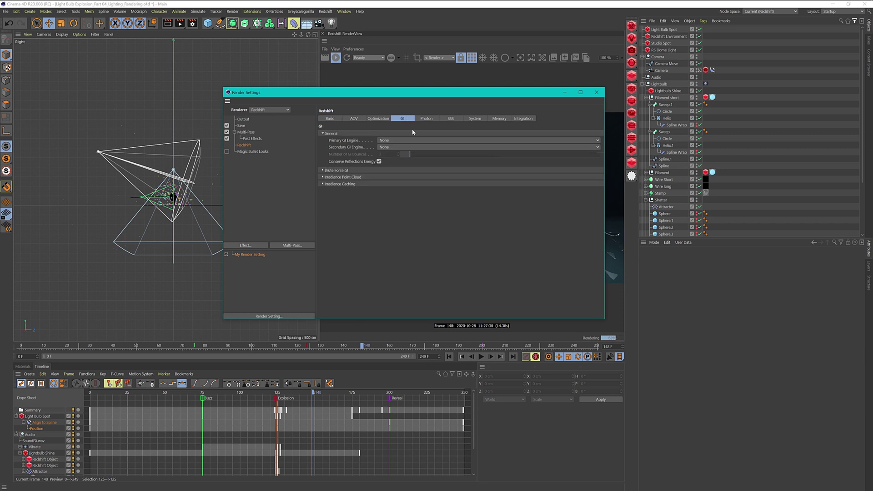
left_click(331, 119)
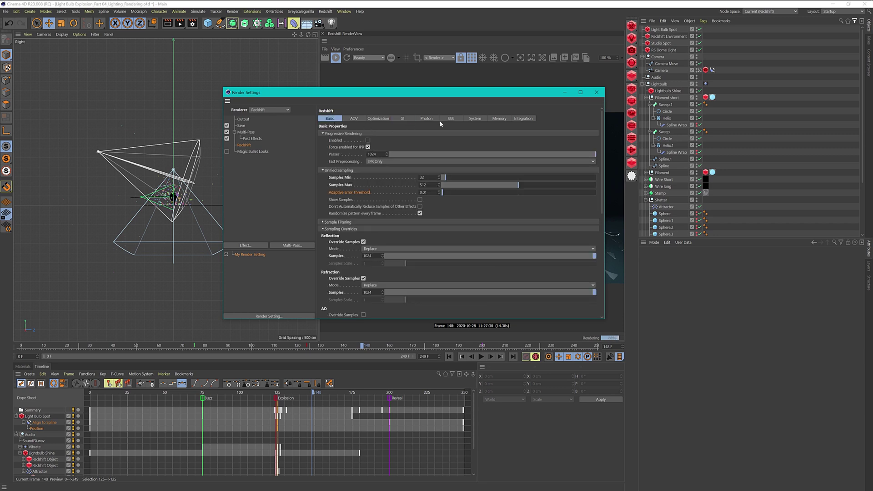